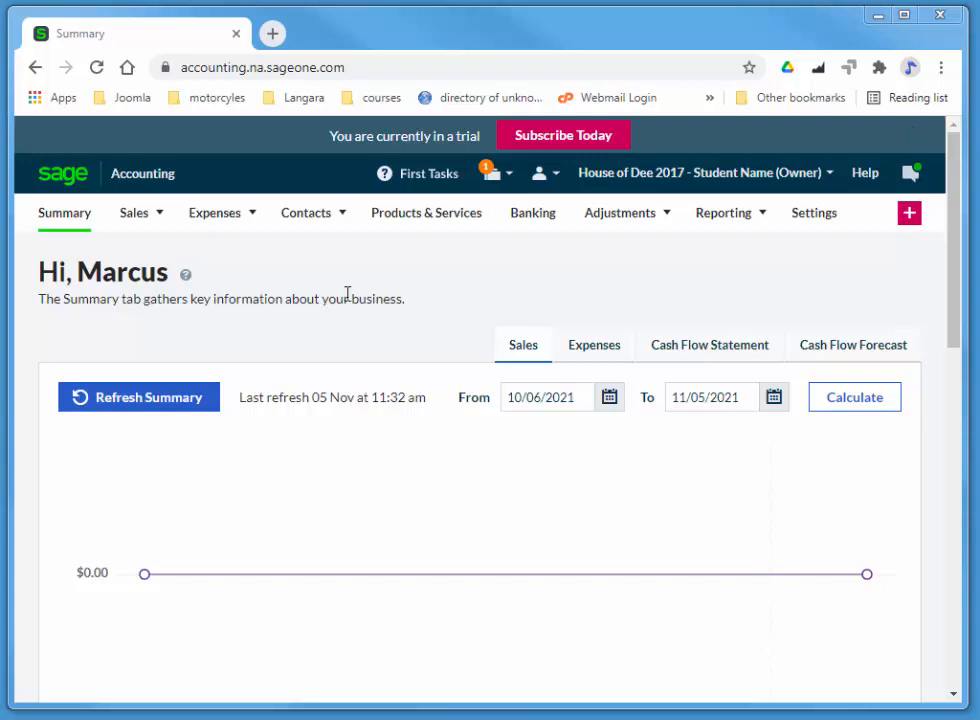
# Open the Cash for Deposit bank account and start a new bank deposit entry.
pyautogui.click(527, 216)
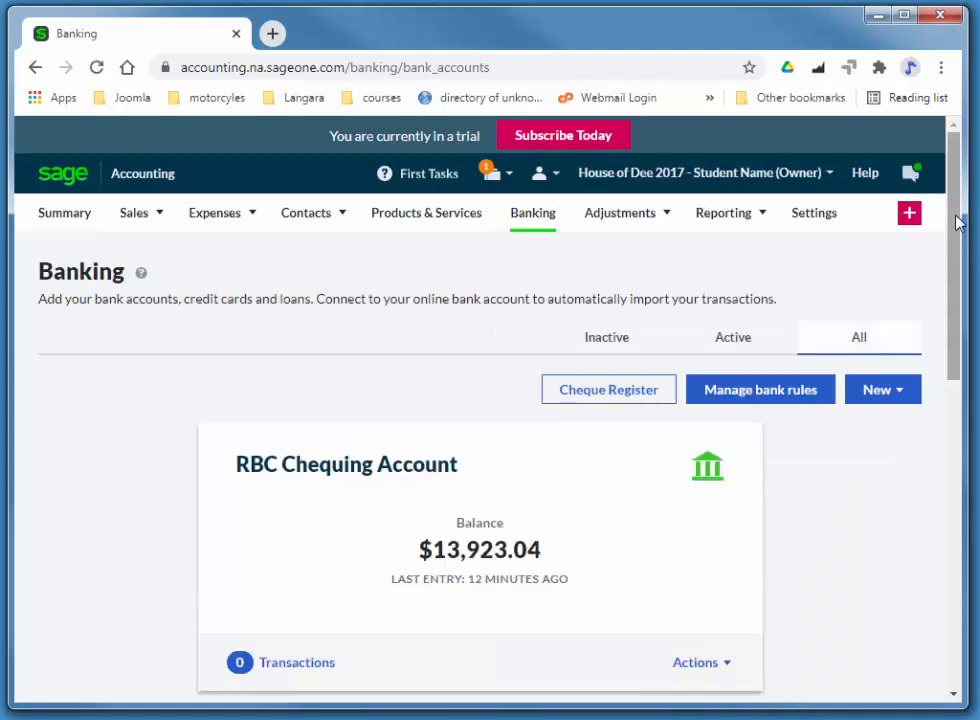
pyautogui.moveTo(955, 228); pyautogui.dragTo(934, 442)
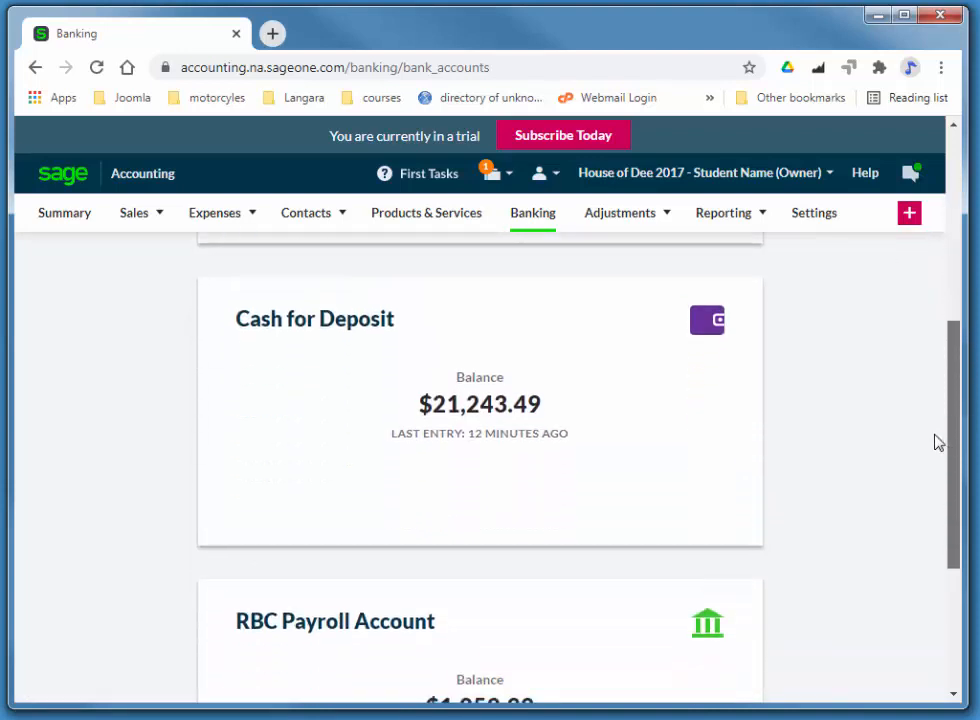
pyautogui.click(483, 470)
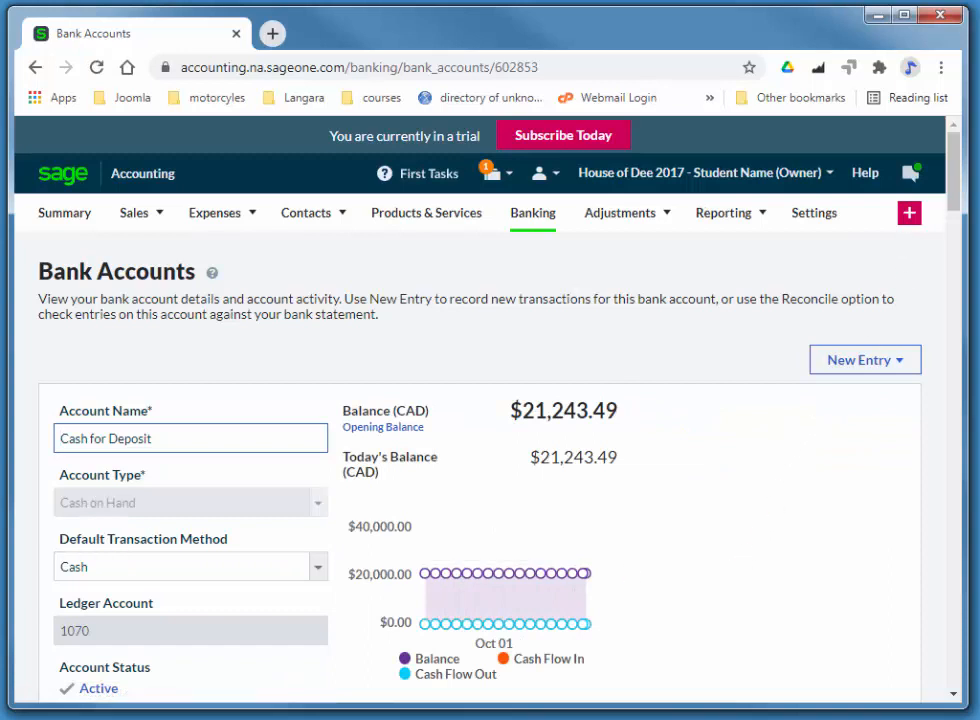
pyautogui.click(868, 362)
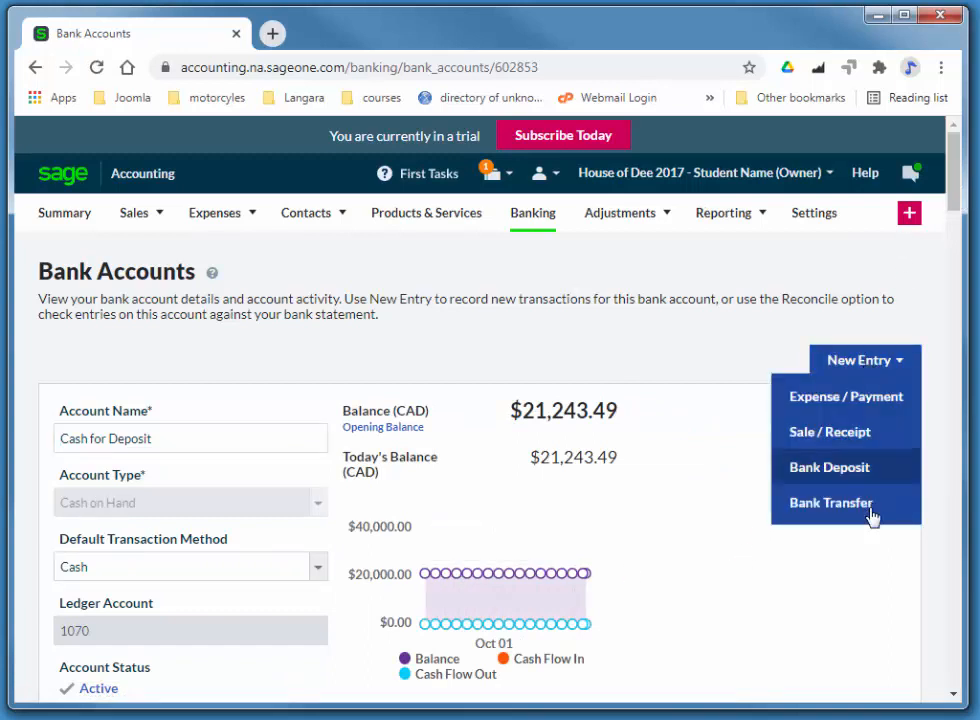
pyautogui.click(829, 478)
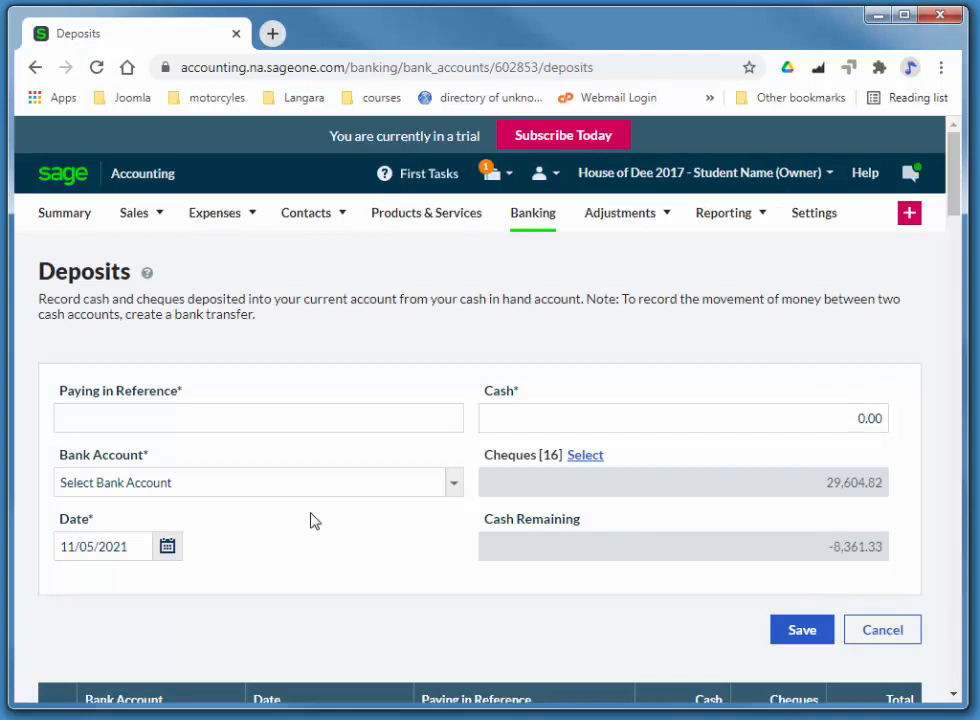
# Fill in the deposit with reference "deposit Feb 16", the RBC Chequing Account, date 02/16/2017 and cash of 688.17.
pyautogui.click(254, 415)
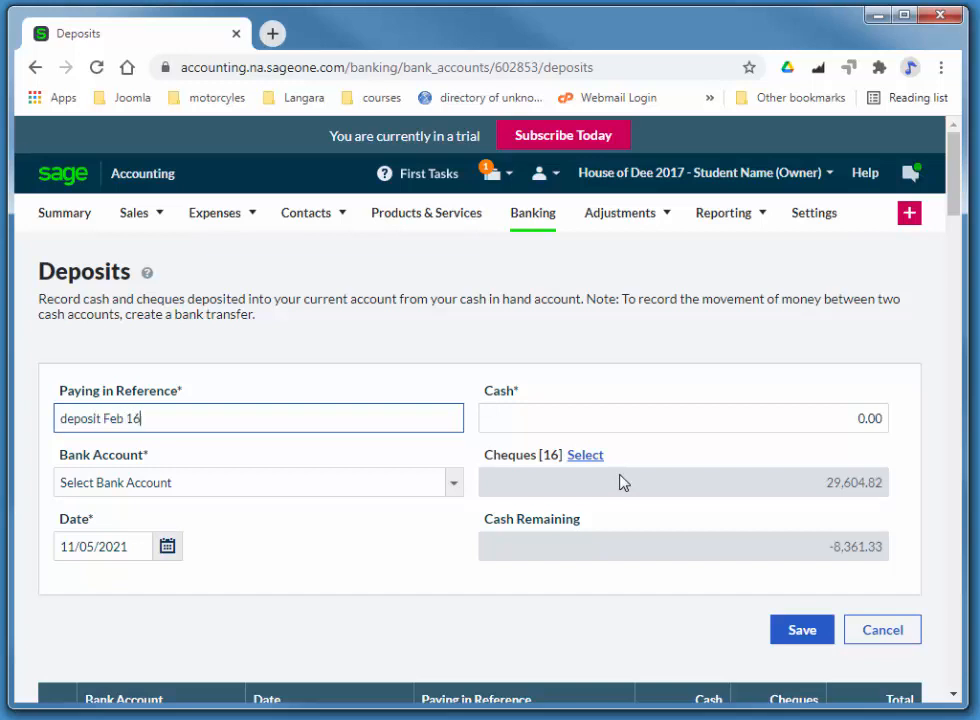
pyautogui.click(453, 485)
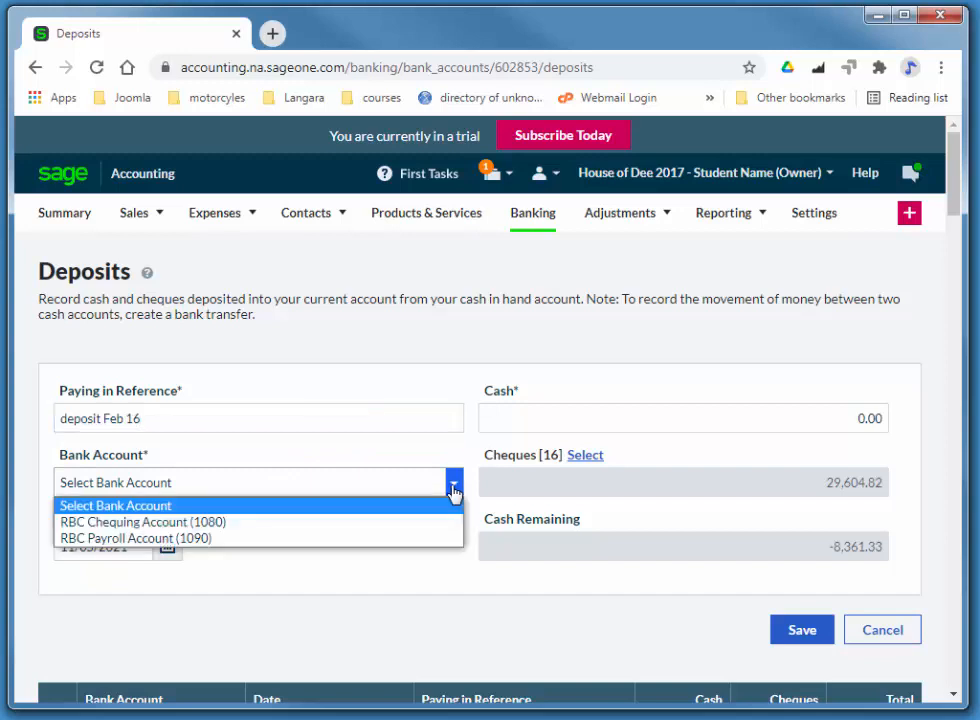
pyautogui.click(281, 524)
pyautogui.moveTo(136, 549); pyautogui.dragTo(33, 546)
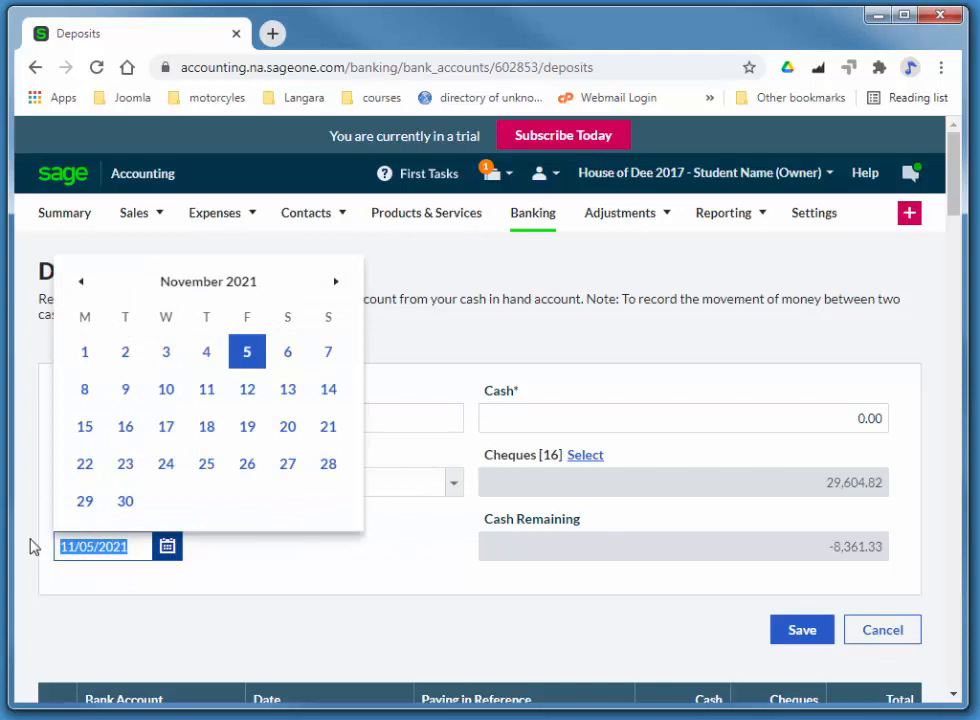
pyautogui.write('2')
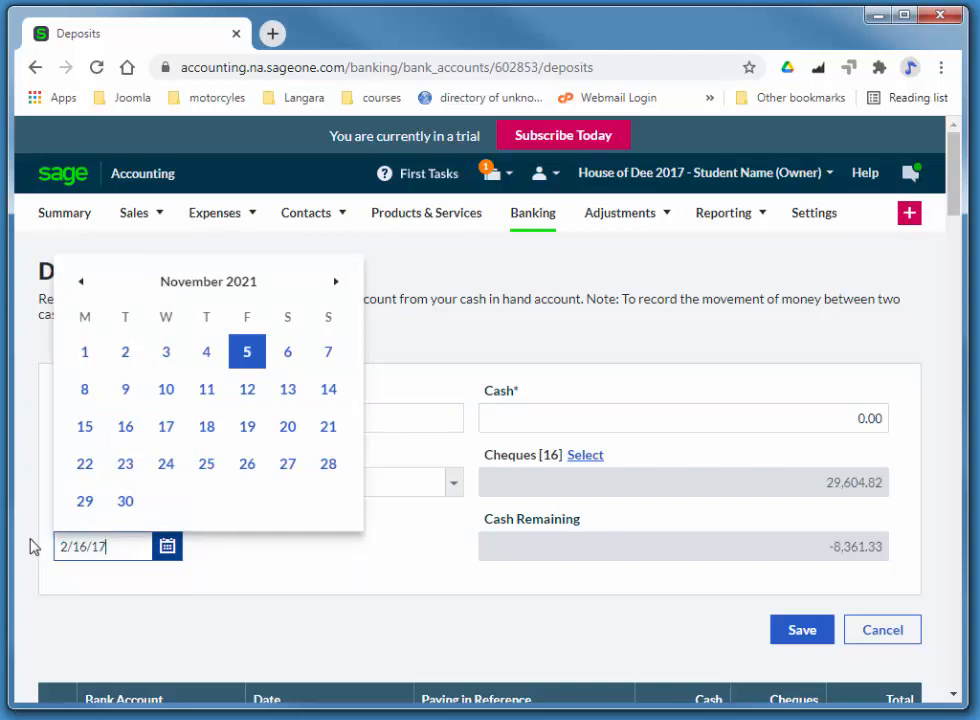
pyautogui.write('/16/2017')
pyautogui.press('Tab')
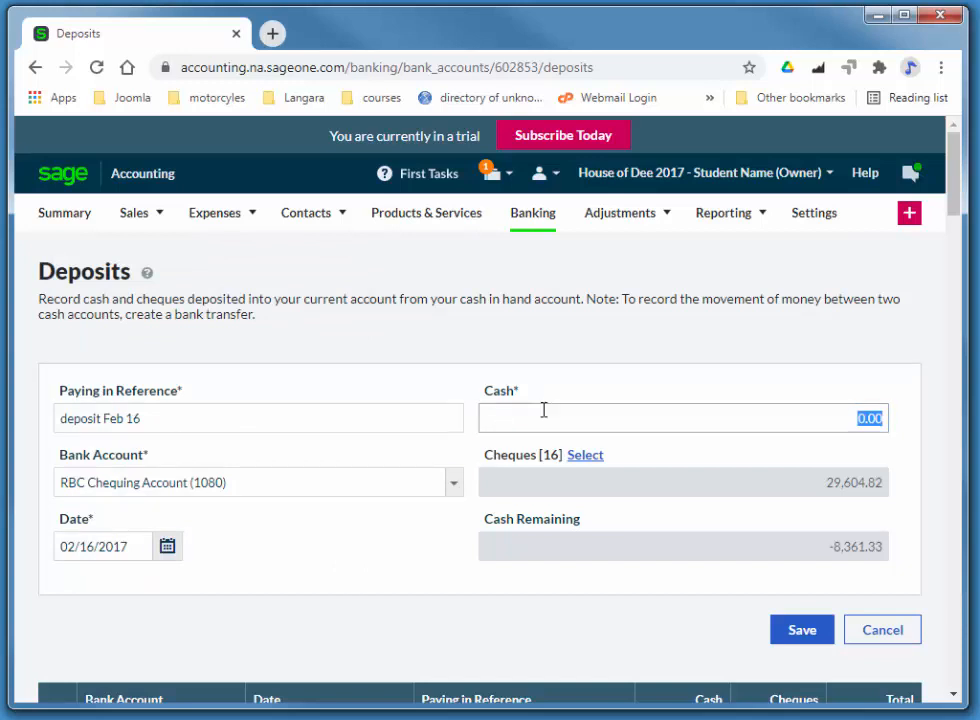
pyautogui.write('686')
pyautogui.write('.17')
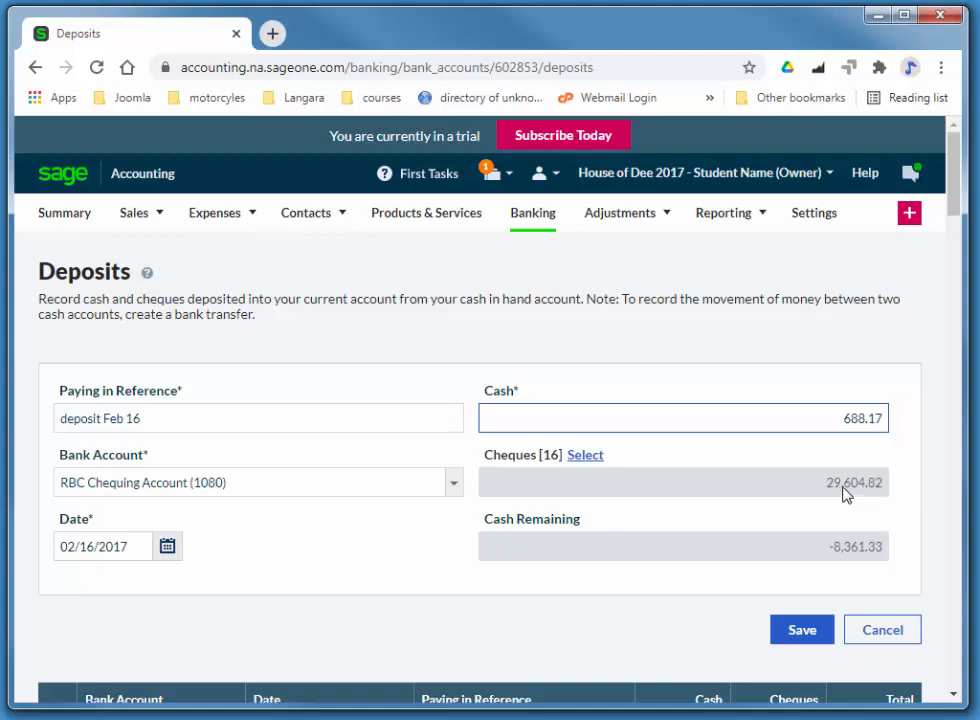
# Include only the two one-time customer cheques dated 02/06/2017, for 2,542.50 and 2,768.50, in the deposit.
pyautogui.click(584, 456)
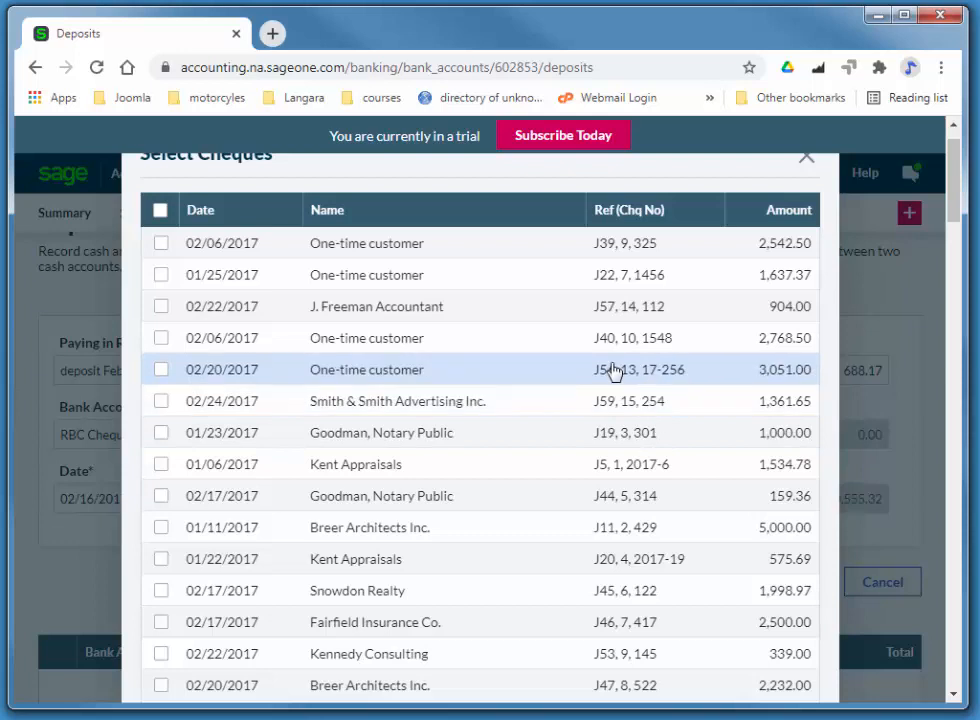
pyautogui.click(161, 246)
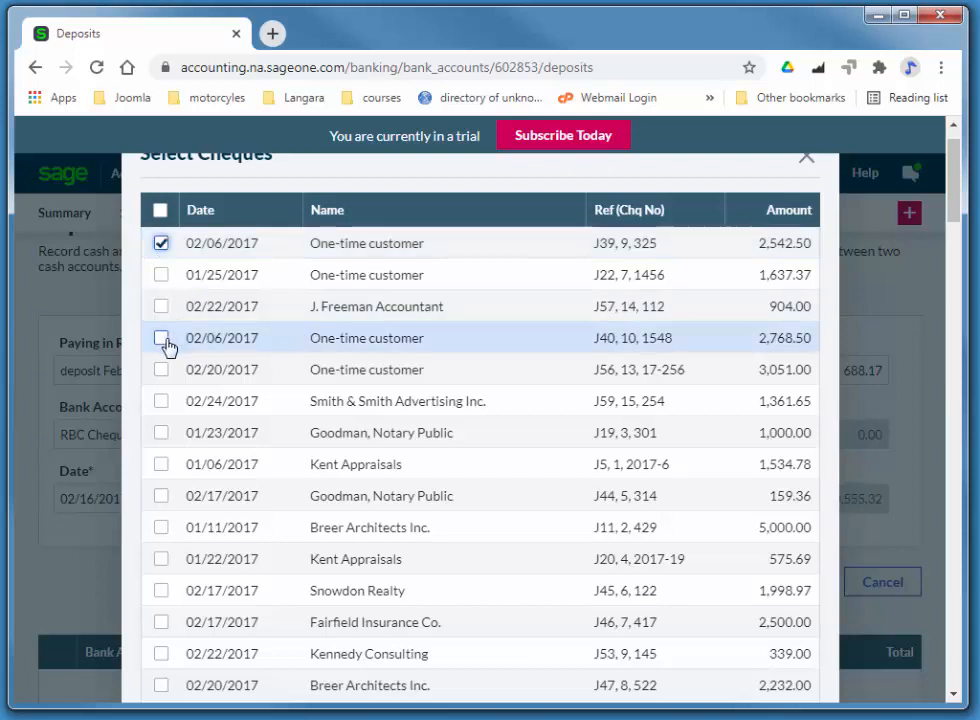
pyautogui.click(162, 340)
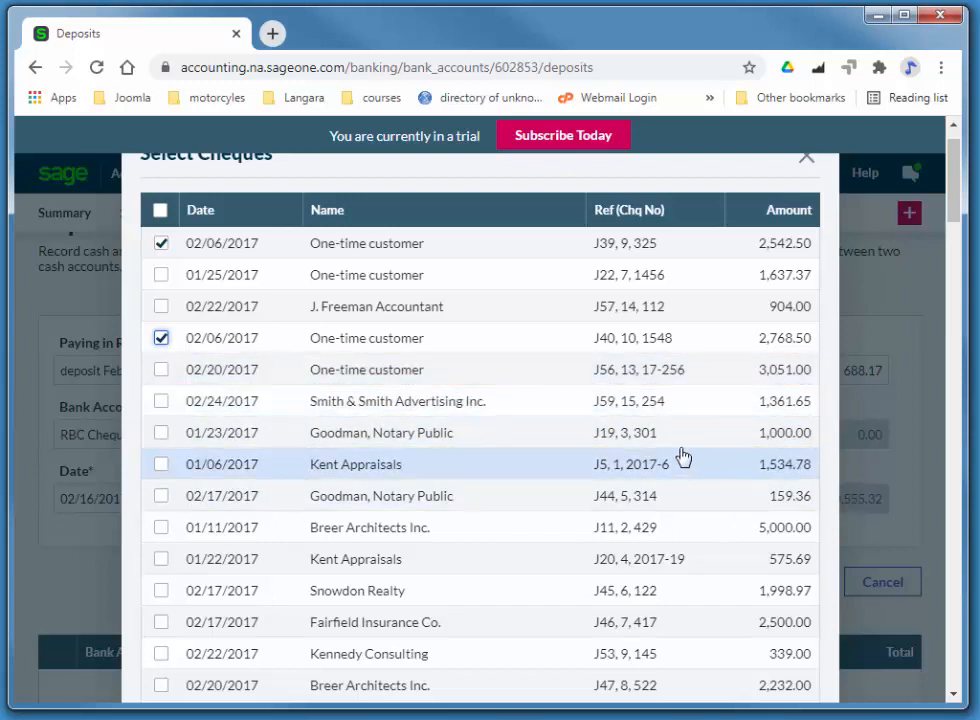
pyautogui.scroll(-3, 647, 376)
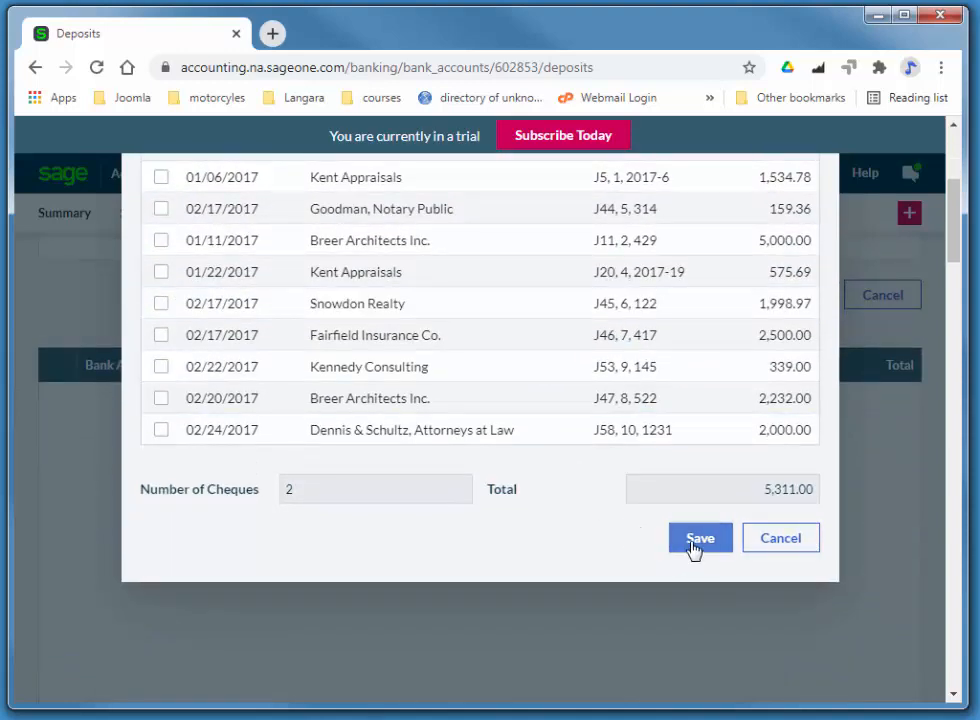
pyautogui.click(692, 548)
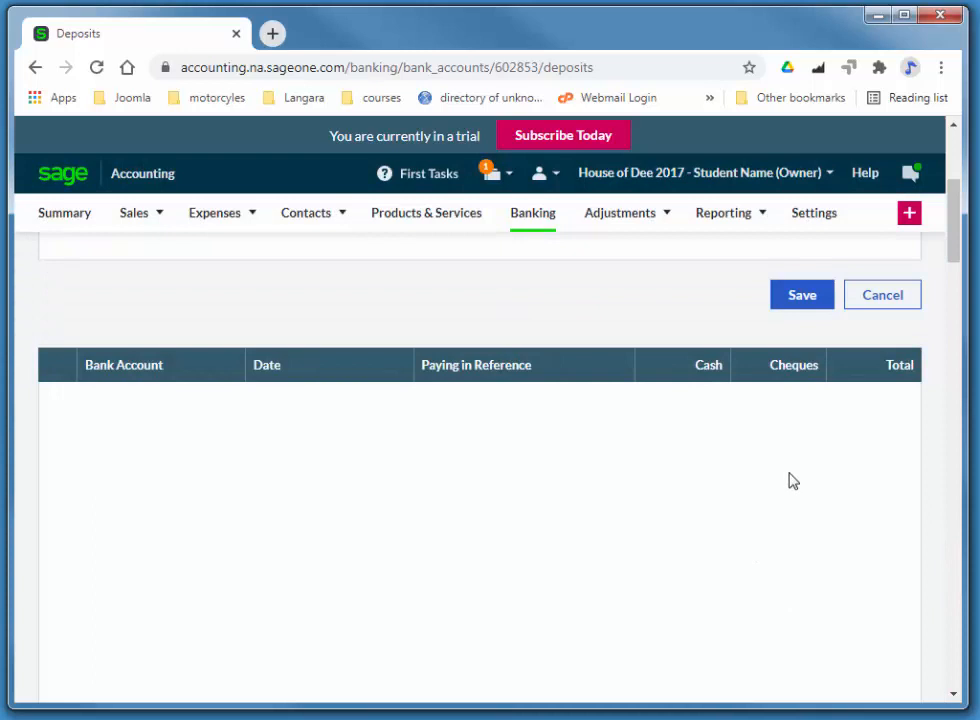
# Review the completed deposit details and save the deposit.
pyautogui.scroll(-5, 748, 385)
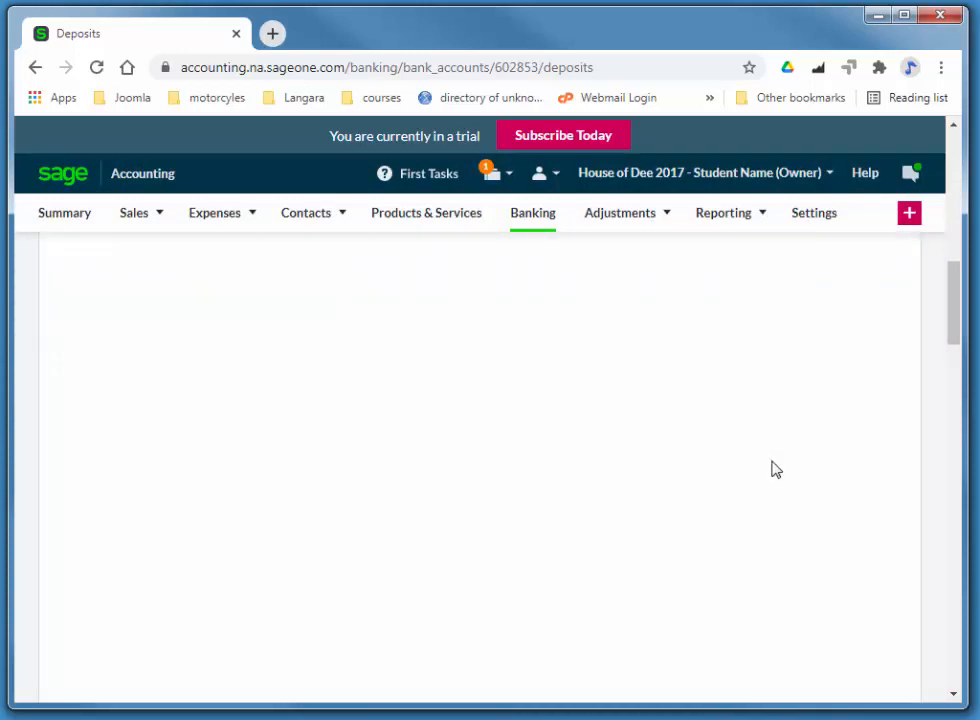
pyautogui.scroll(5, 795, 468)
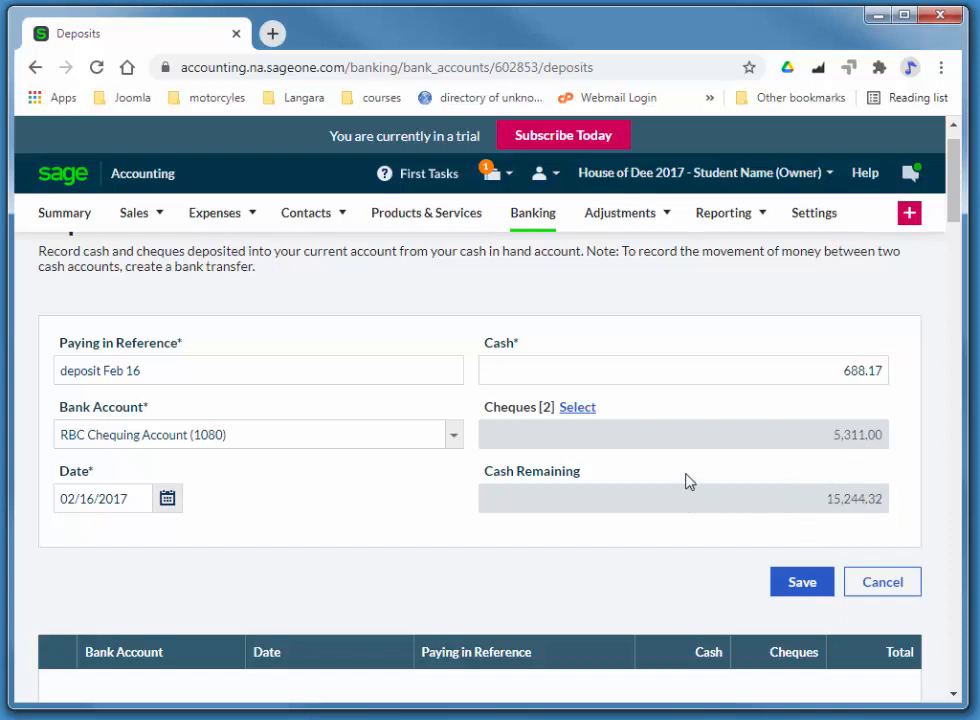
pyautogui.scroll(-1, 752, 448)
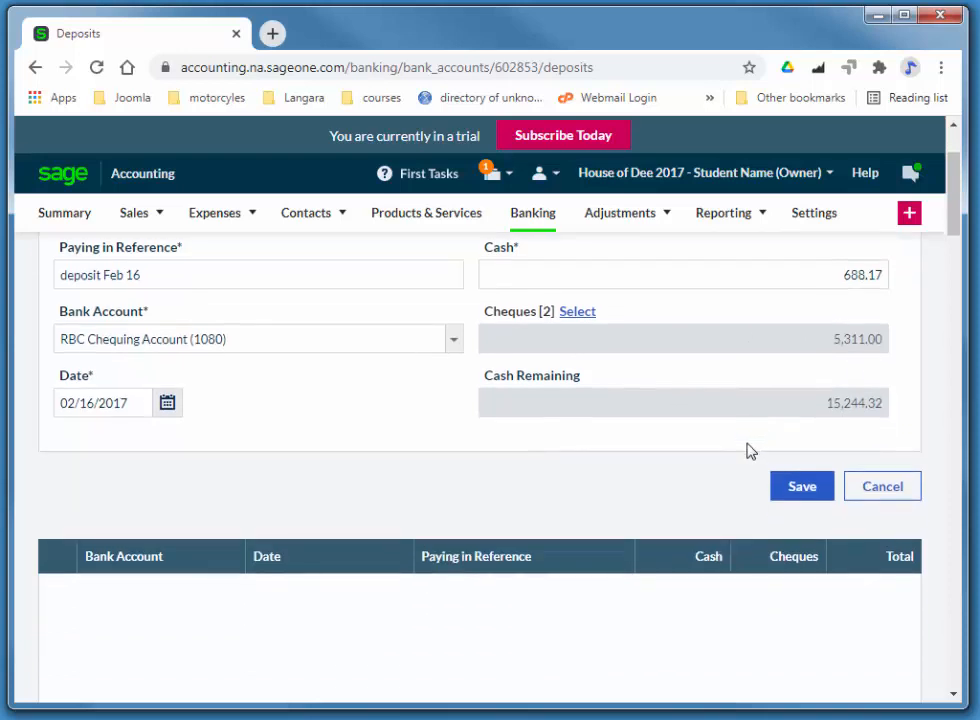
pyautogui.scroll(-3, 682, 507)
pyautogui.scroll(3, 714, 514)
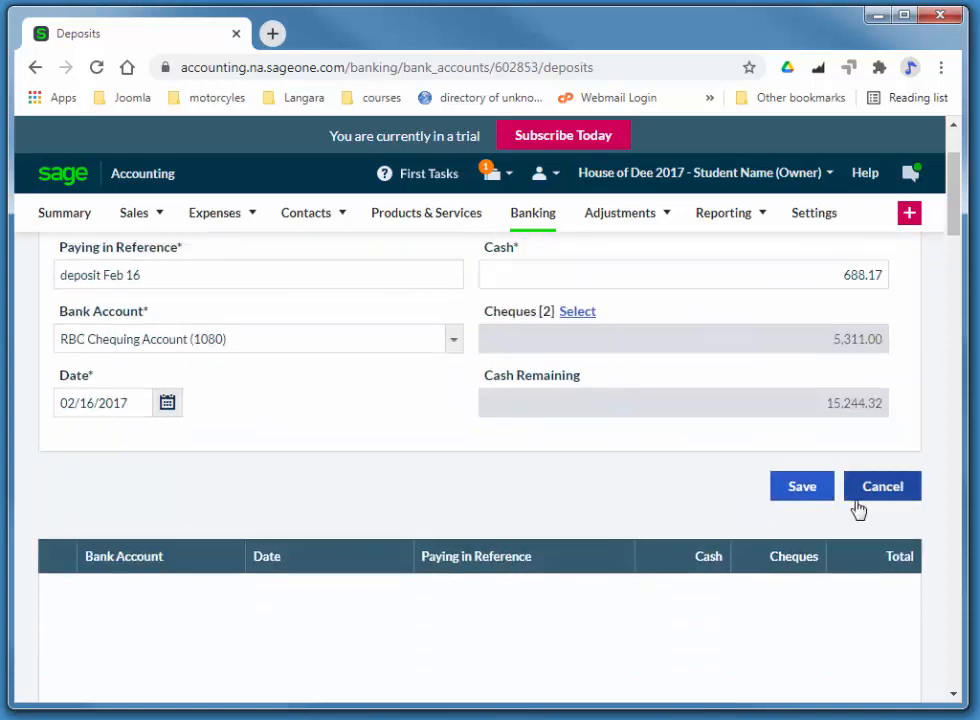
pyautogui.click(800, 490)
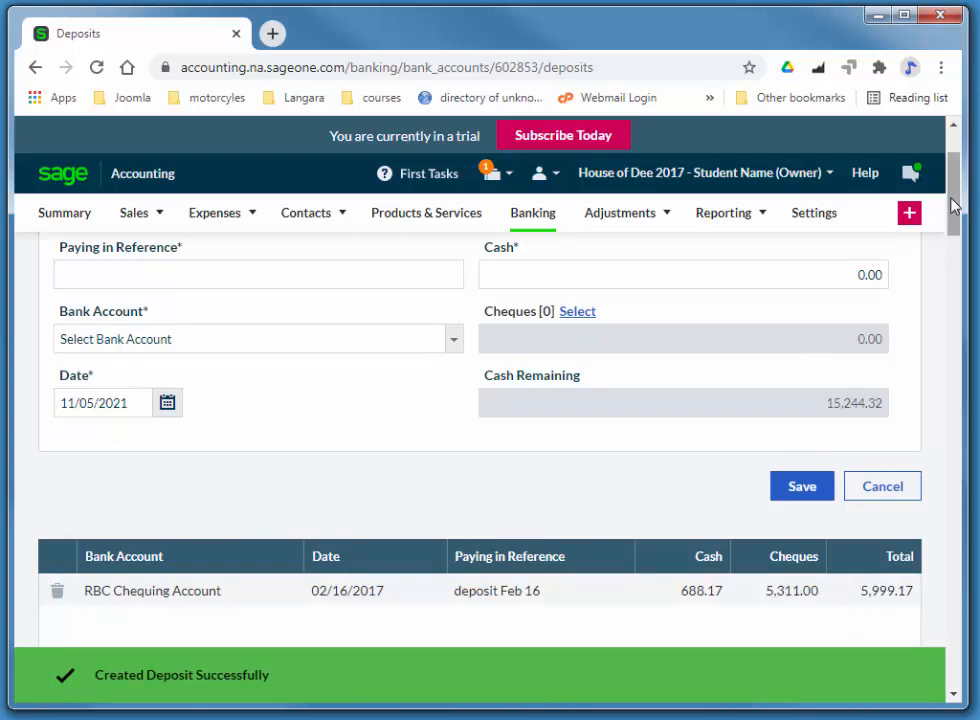
# Return to the bank accounts overview and open the bank reconciliation for the RBC Chequing Account.
pyautogui.moveTo(952, 205); pyautogui.dragTo(952, 174)
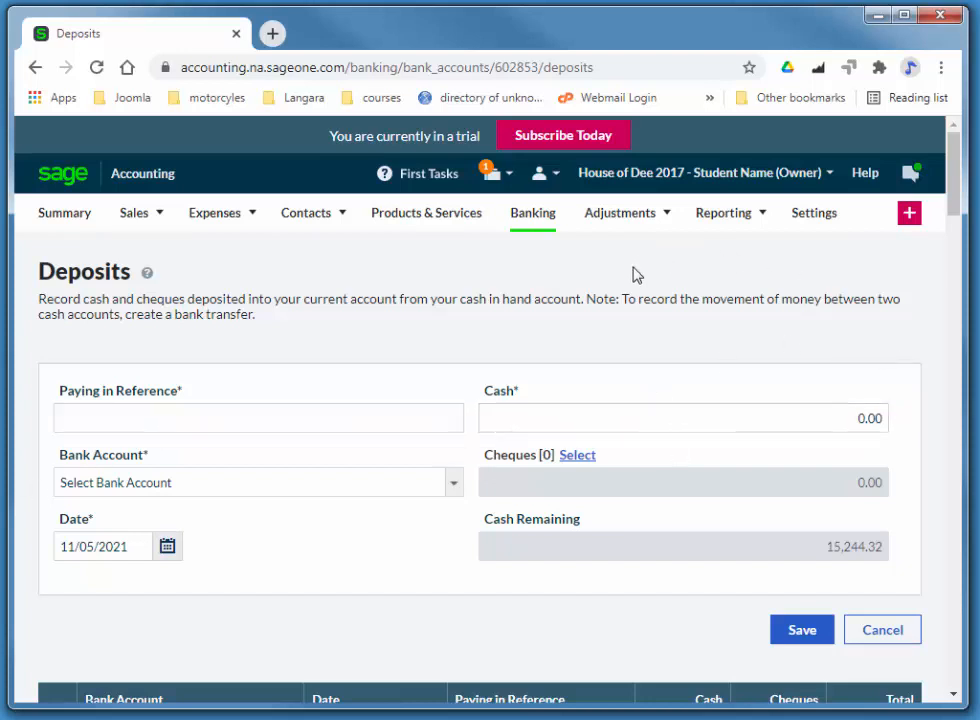
pyautogui.click(535, 222)
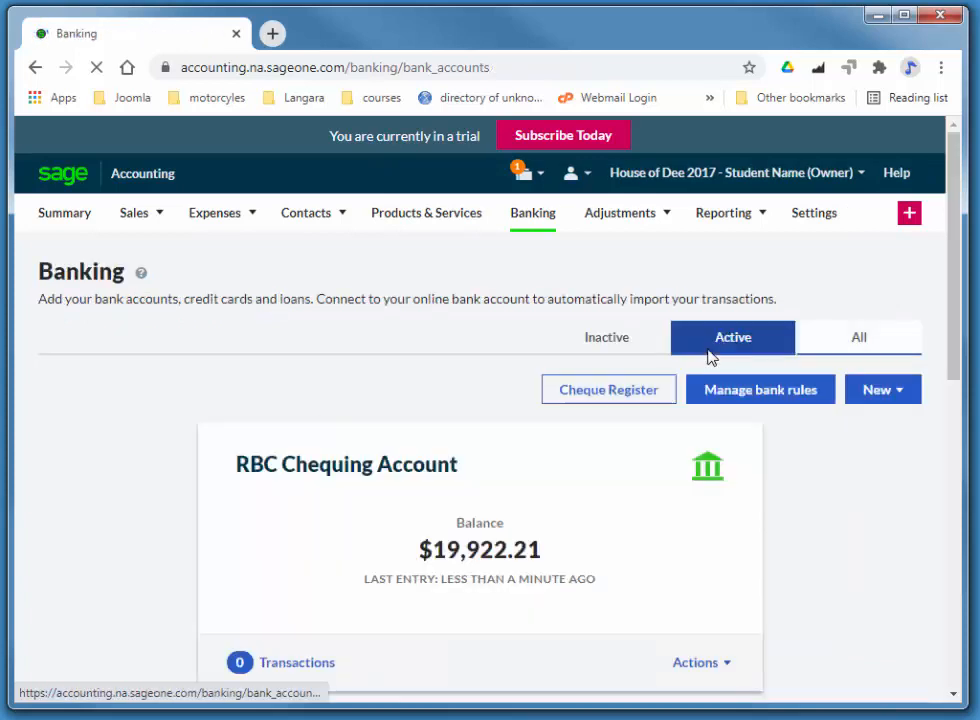
pyautogui.click(805, 350)
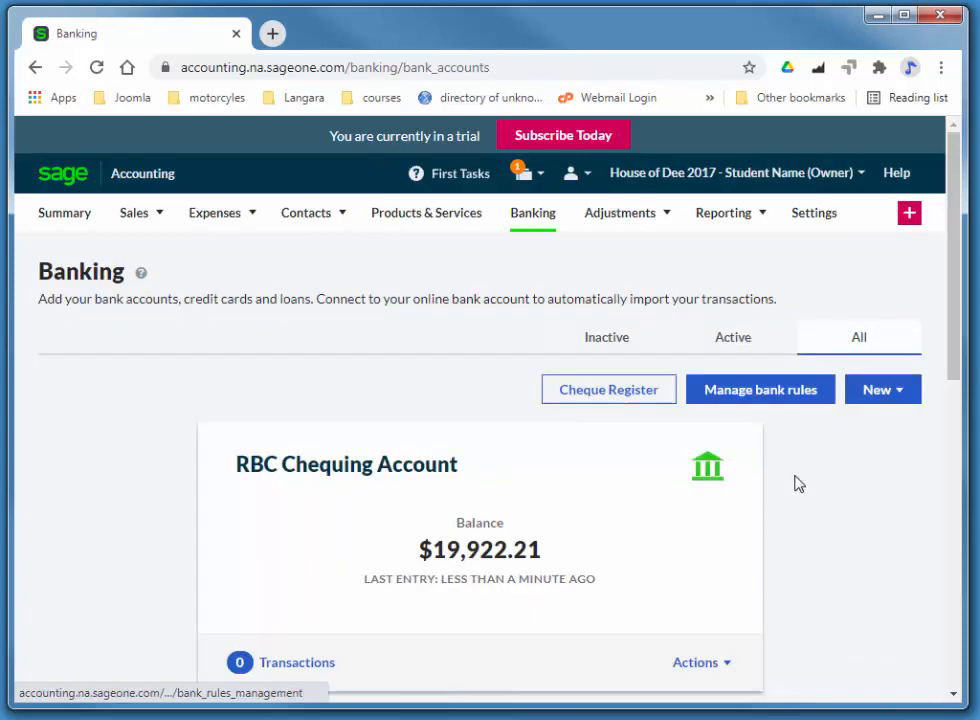
pyautogui.click(436, 468)
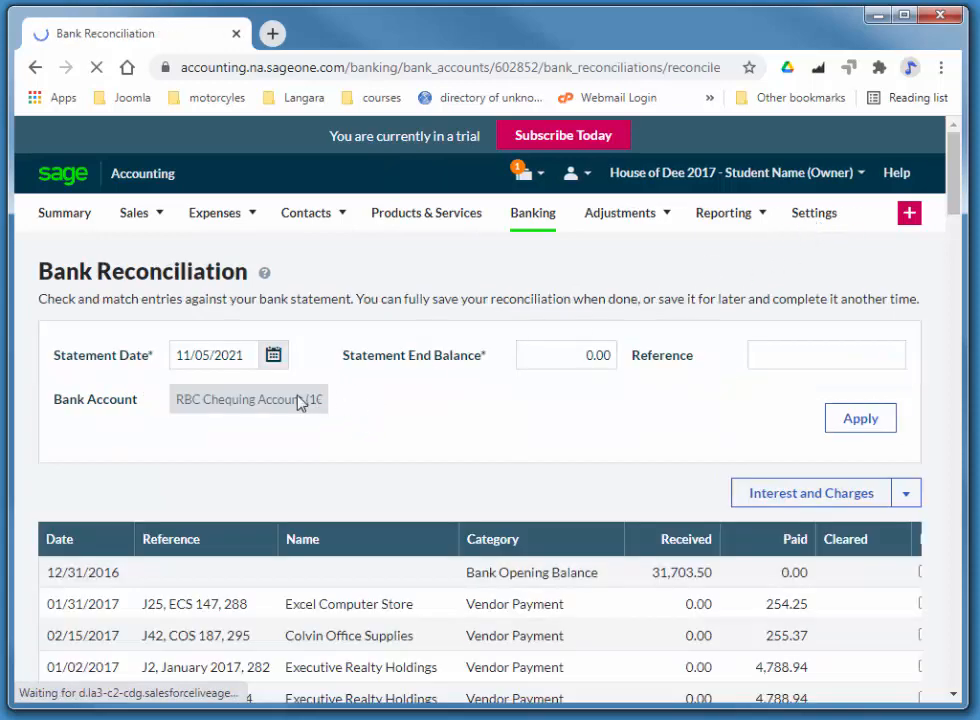
# Set the reconciliation's statement date to 12/31/2017.
pyautogui.click(249, 354)
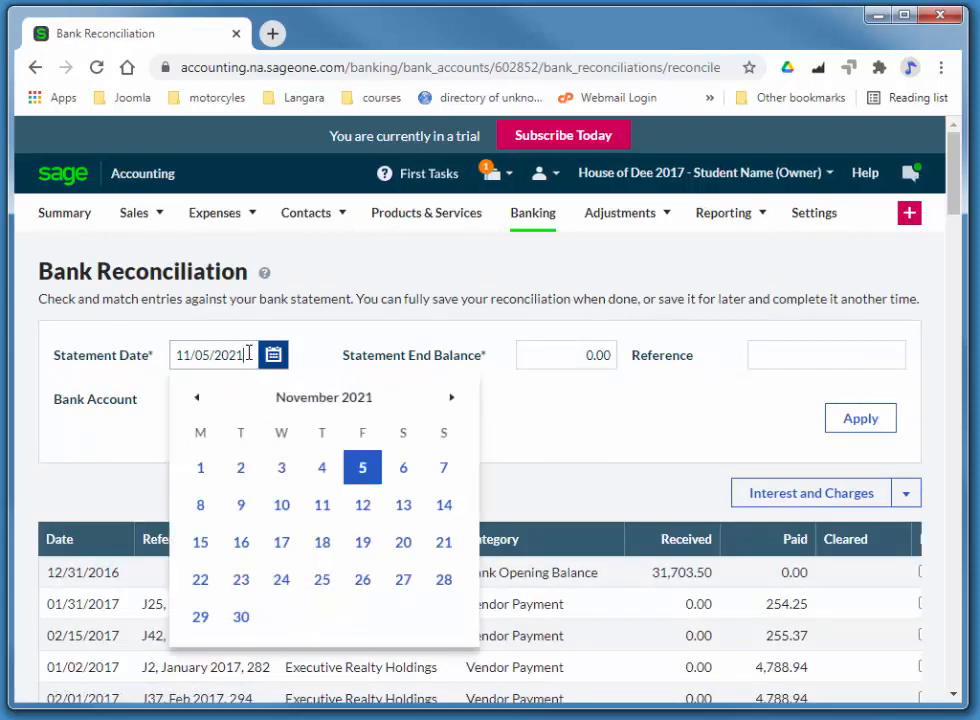
pyautogui.moveTo(249, 354); pyautogui.dragTo(165, 350)
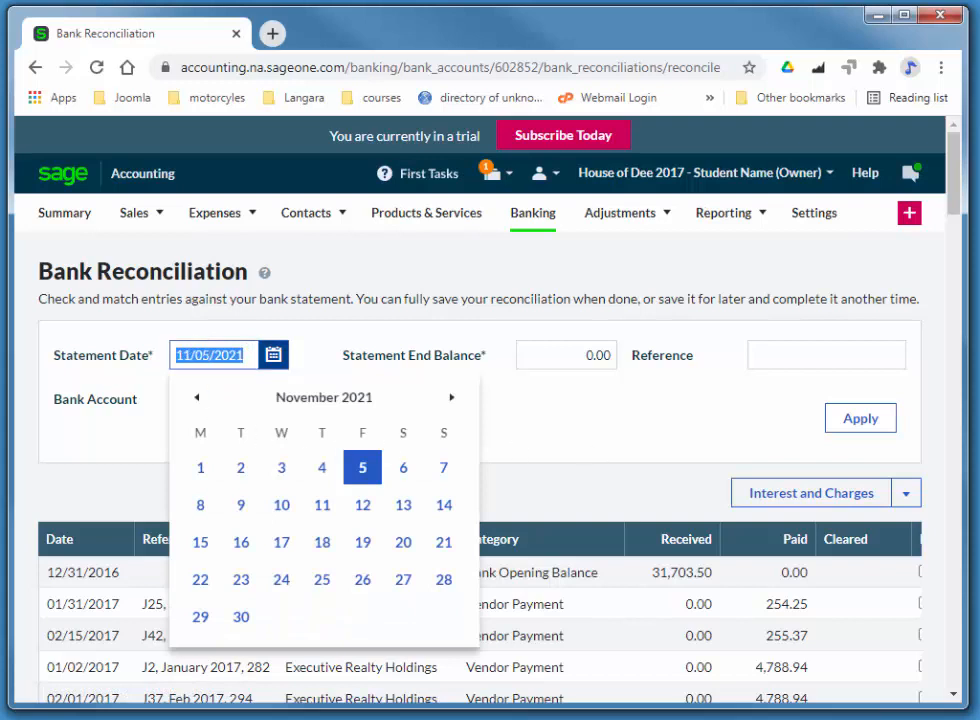
pyautogui.write('12/31/')
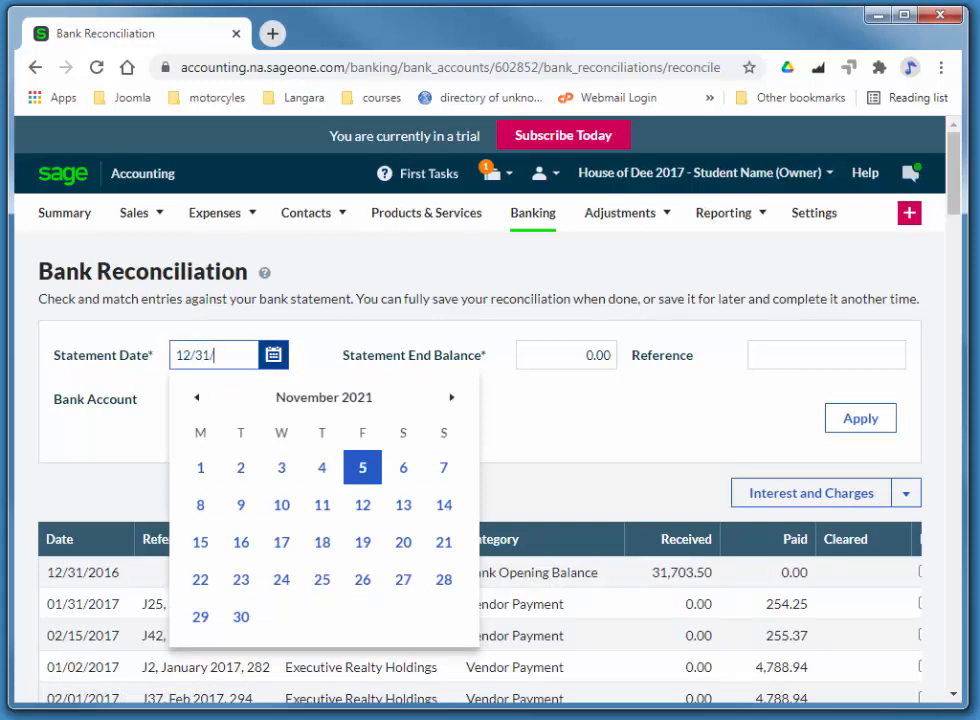
pyautogui.write('1017')
pyautogui.press('Tab')
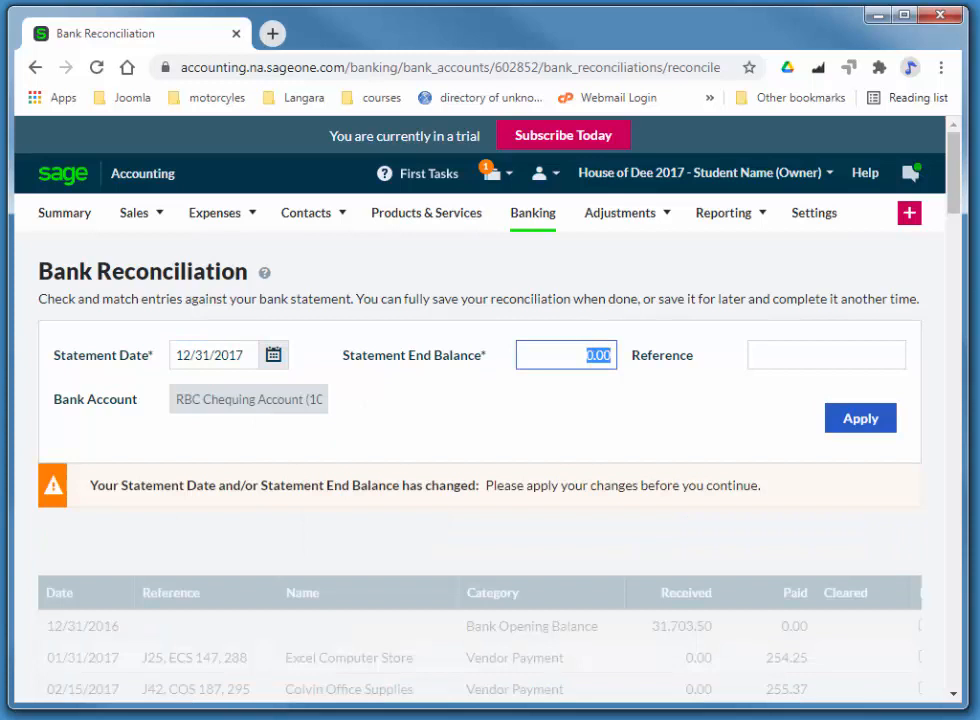
# Set the statement end balance to 33,385.08 and the reference to "bk stmt", and apply the statement details.
pyautogui.hotkey('alt', 'Tab')
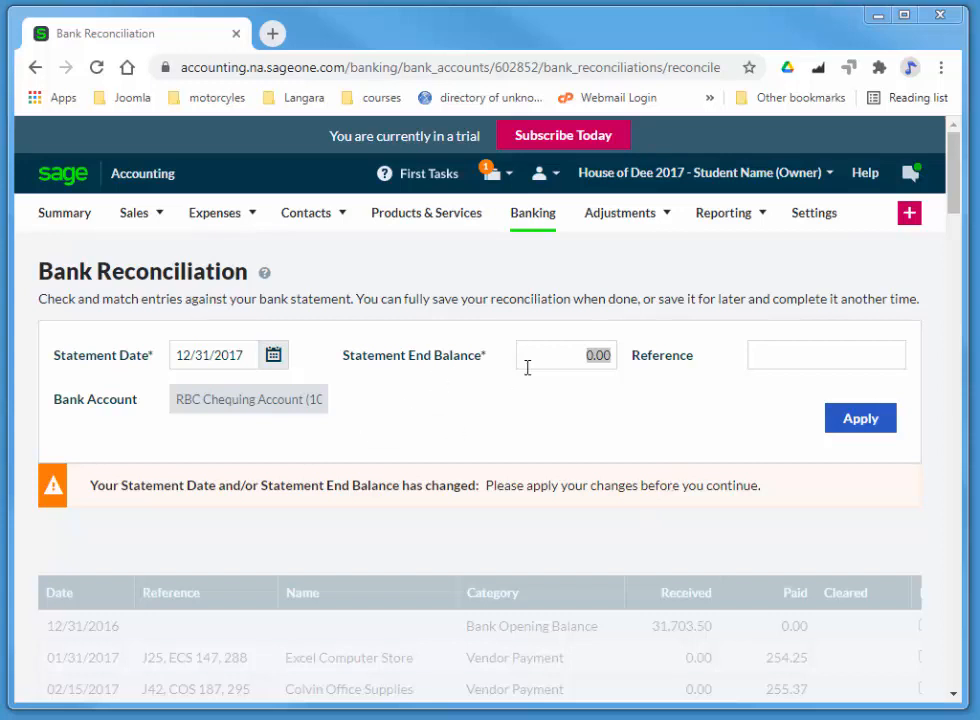
pyautogui.moveTo(556, 352); pyautogui.dragTo(591, 353)
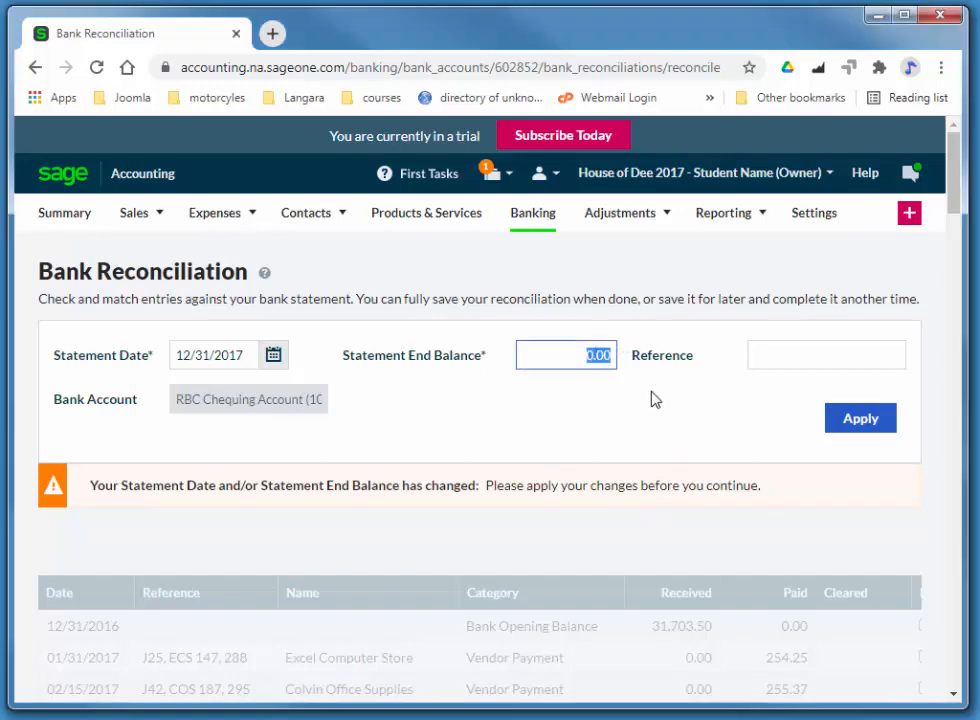
pyautogui.write('33,385.08')
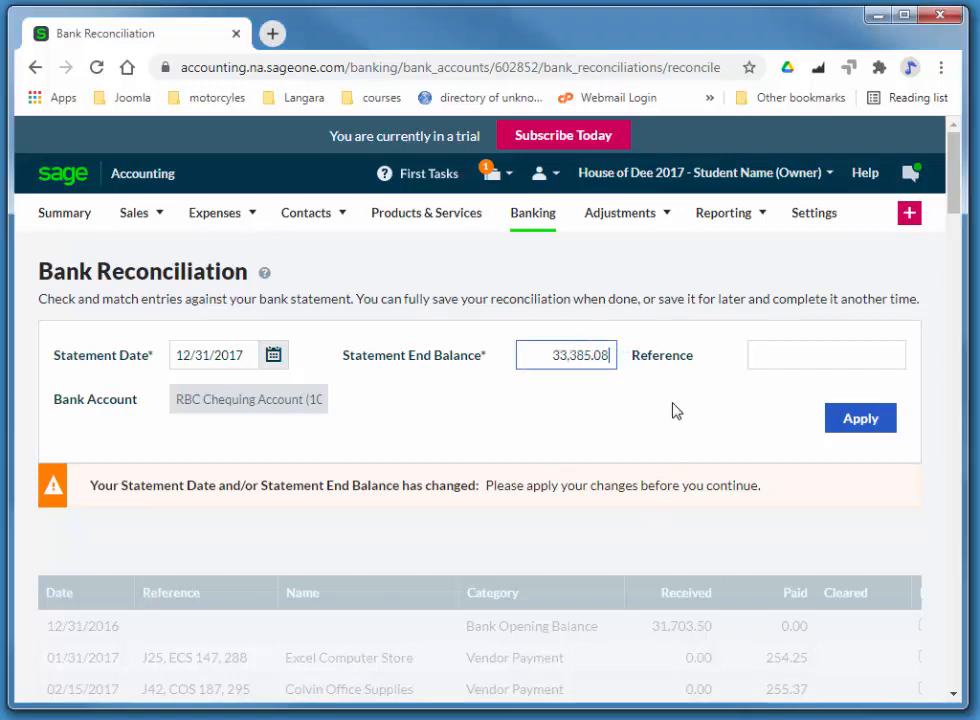
pyautogui.click(828, 359)
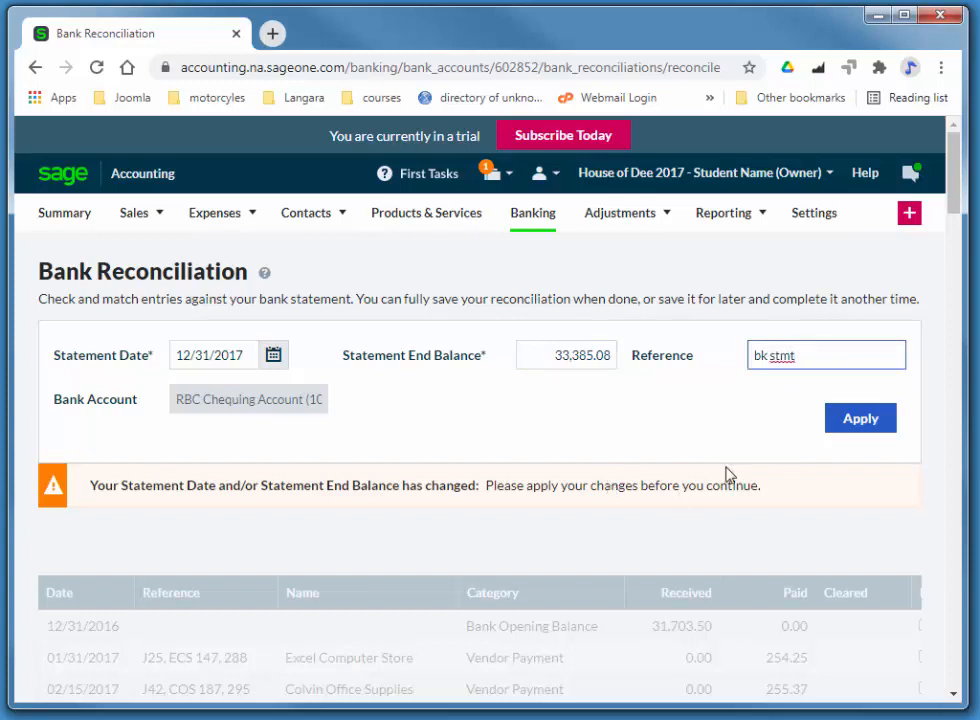
pyautogui.click(857, 420)
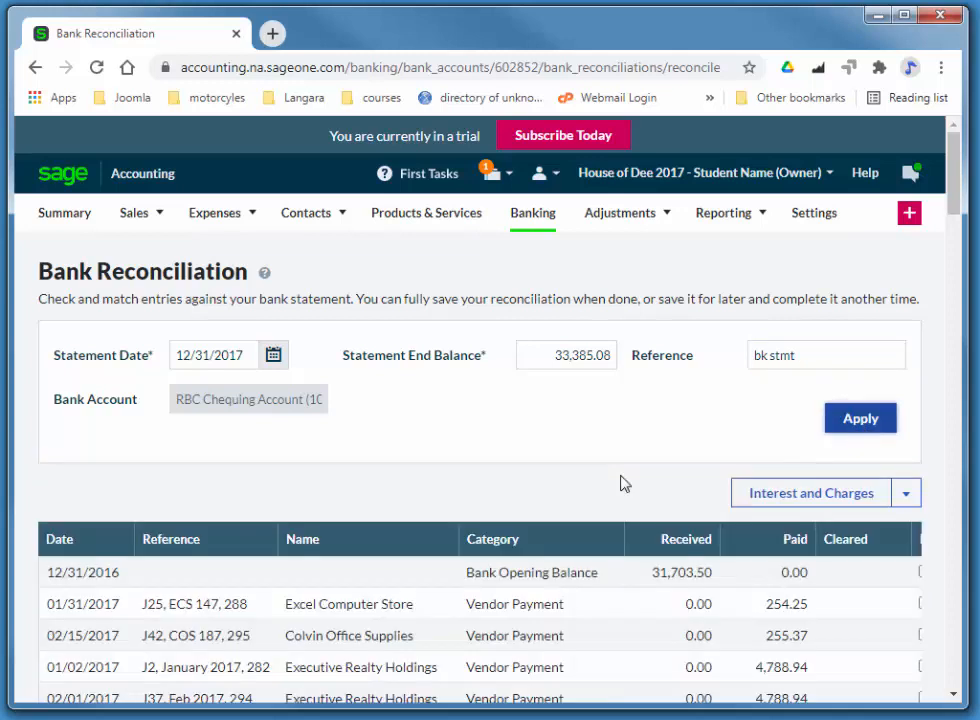
# Mark the 12/31/2016 Bank Opening Balance entry as reconciled and arrange the window so the whole Reconciled? column shows.
pyautogui.click(910, 498)
pyautogui.moveTo(965, 175); pyautogui.dragTo(956, 215)
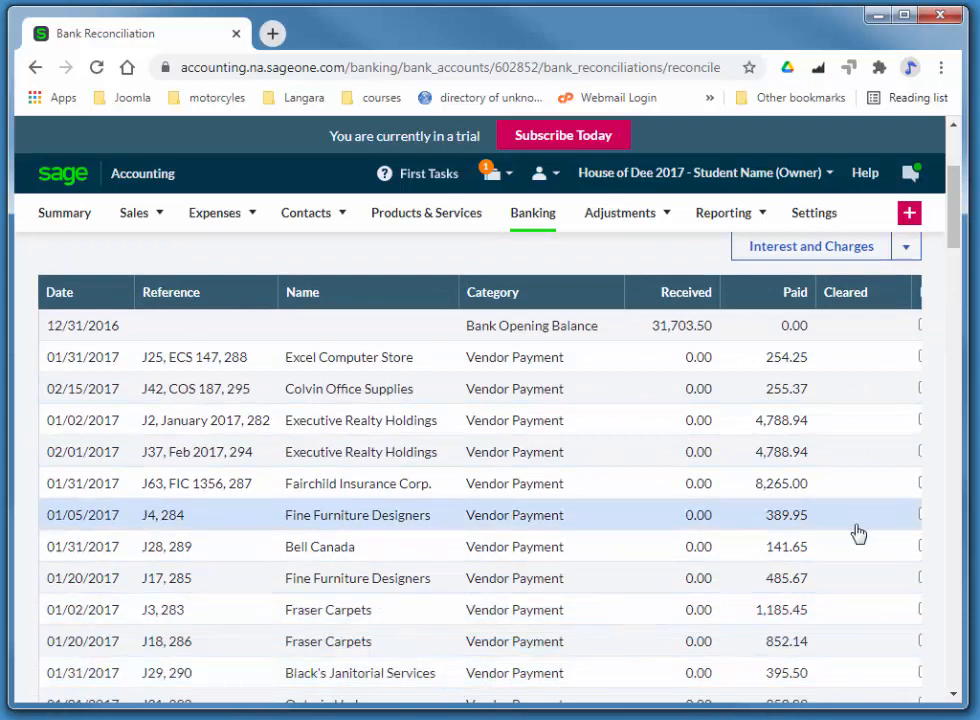
pyautogui.moveTo(967, 494); pyautogui.dragTo(978, 491)
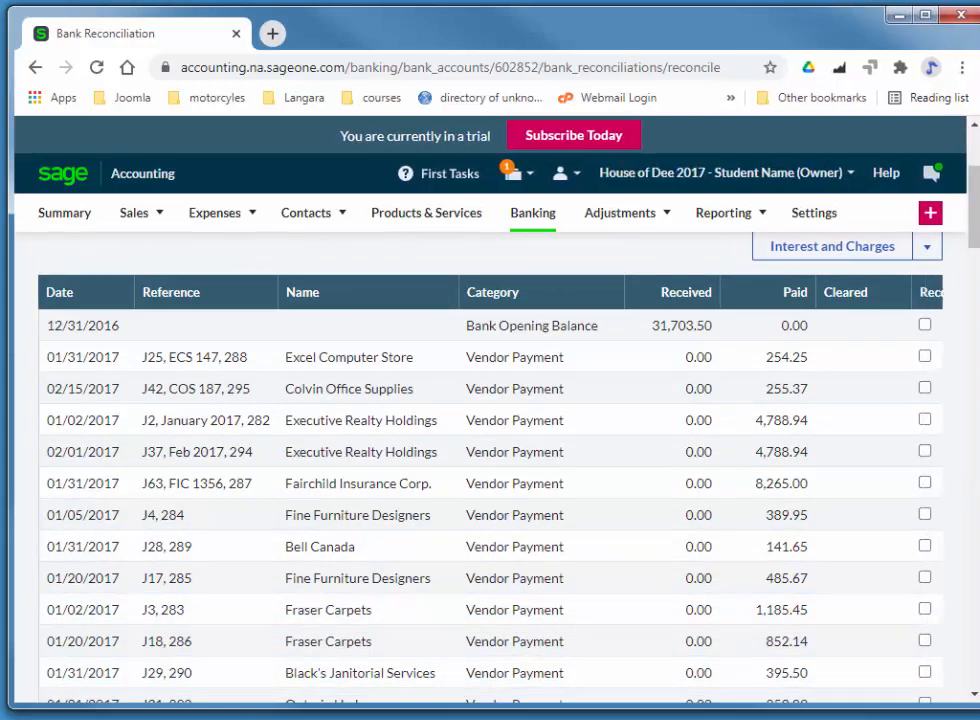
pyautogui.click(924, 326)
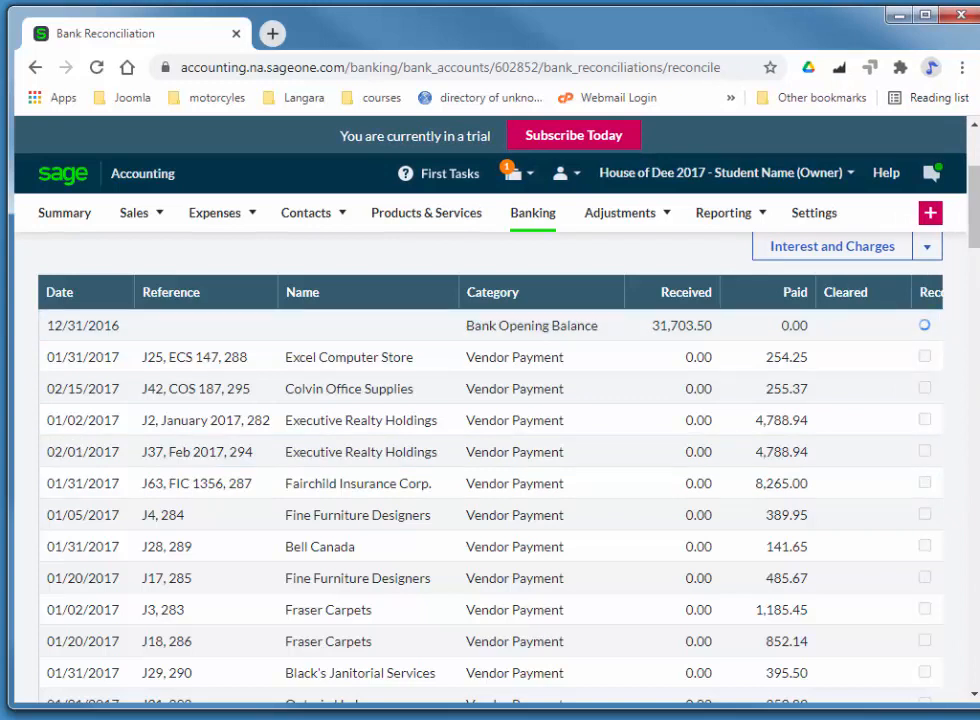
pyautogui.moveTo(977, 300); pyautogui.dragTo(979, 300)
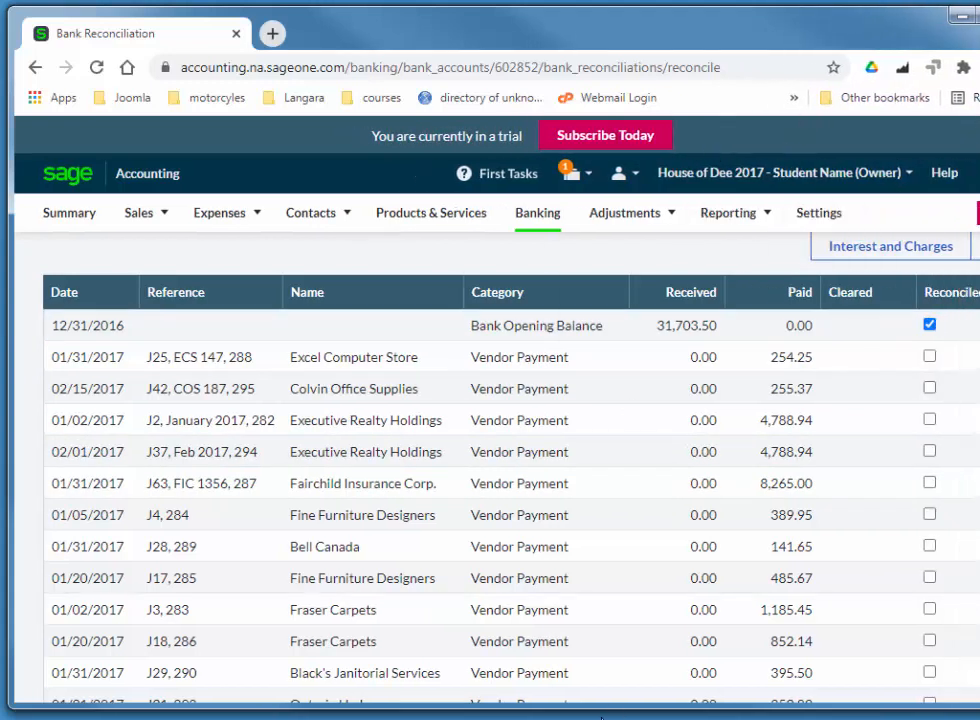
pyautogui.moveTo(436, 35); pyautogui.dragTo(374, 34)
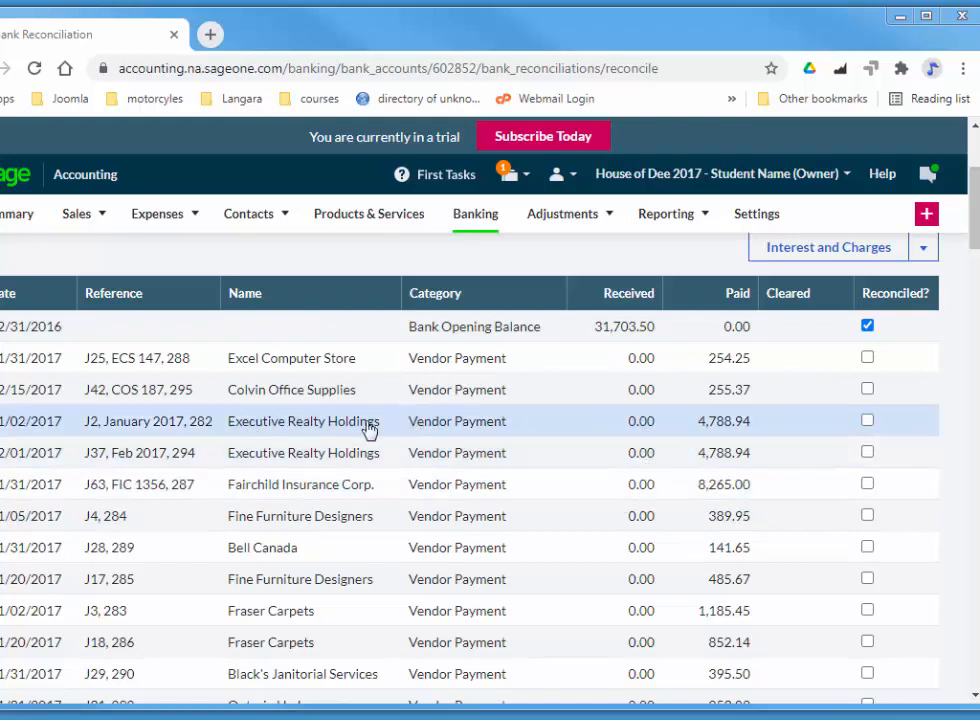
# Mark the vendor payments for cheques 282, 283, 284, 286 and 285 as reconciled.
pyautogui.click(867, 421)
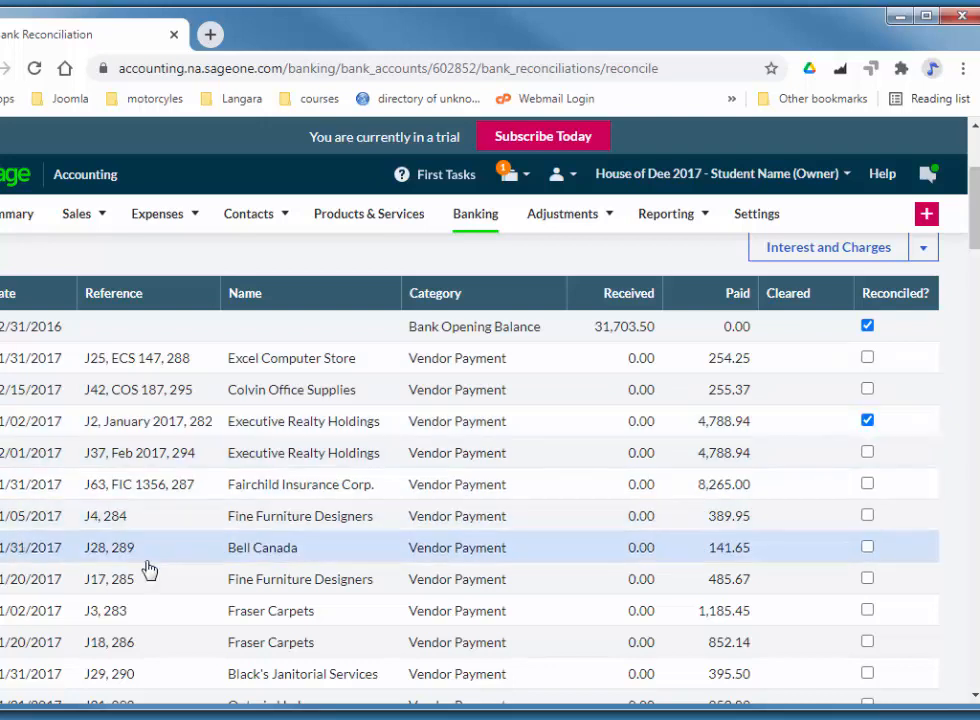
pyautogui.click(867, 612)
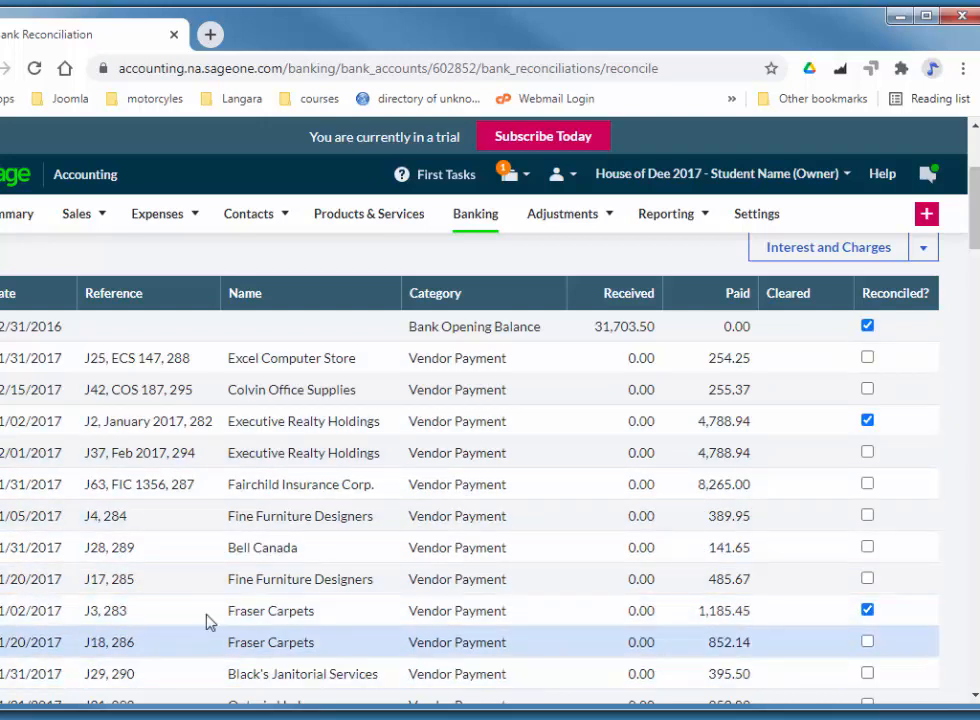
pyautogui.click(870, 518)
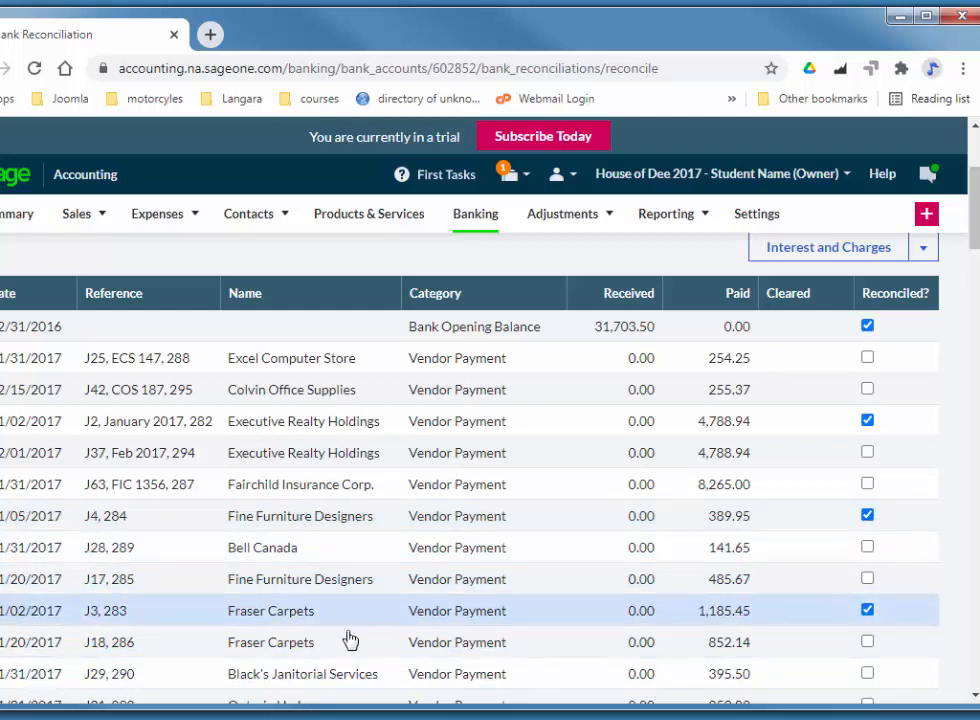
pyautogui.click(867, 642)
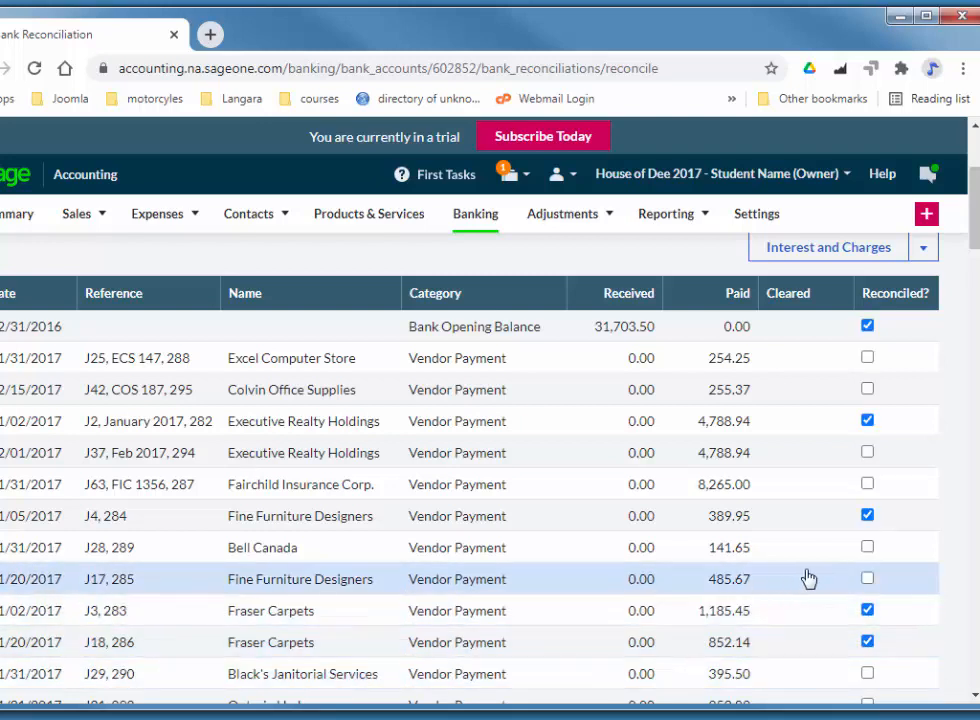
pyautogui.click(868, 579)
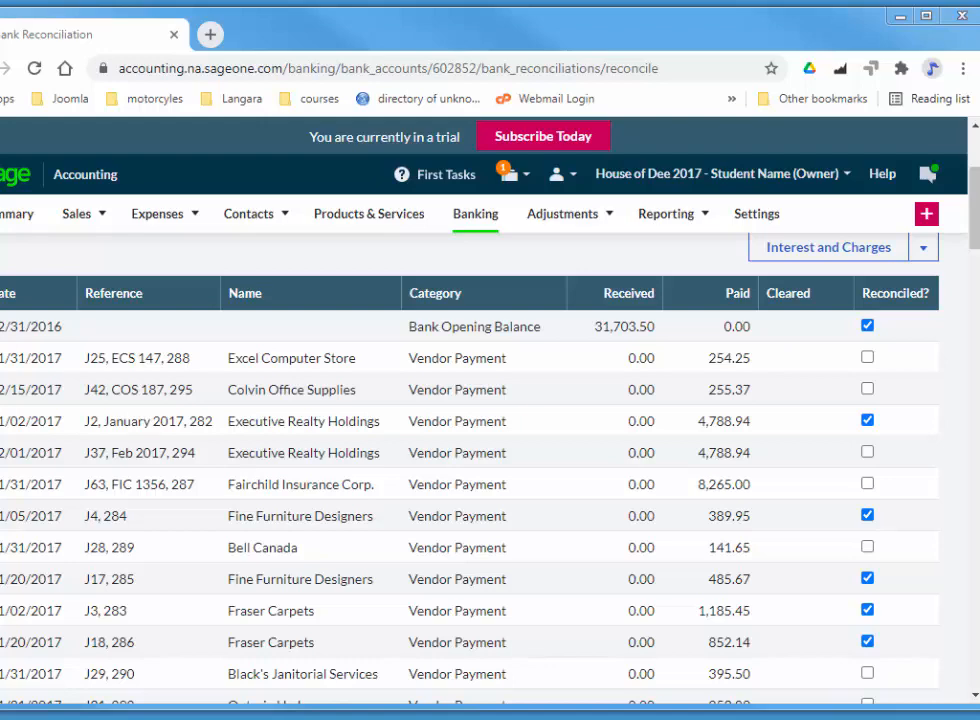
# Consult the January bank statement and mark the vendor payments for cheques 288, 290 and 289 as reconciled.
pyautogui.moveTo(2, 2); pyautogui.dragTo(491, 3)
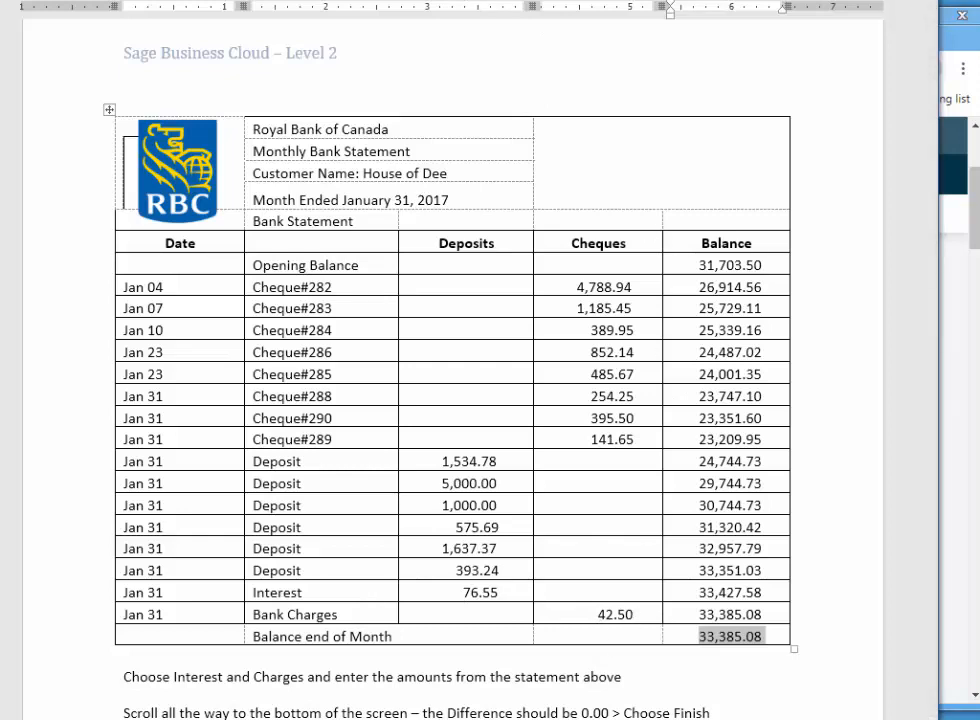
pyautogui.moveTo(600, 0); pyautogui.dragTo(0, 0)
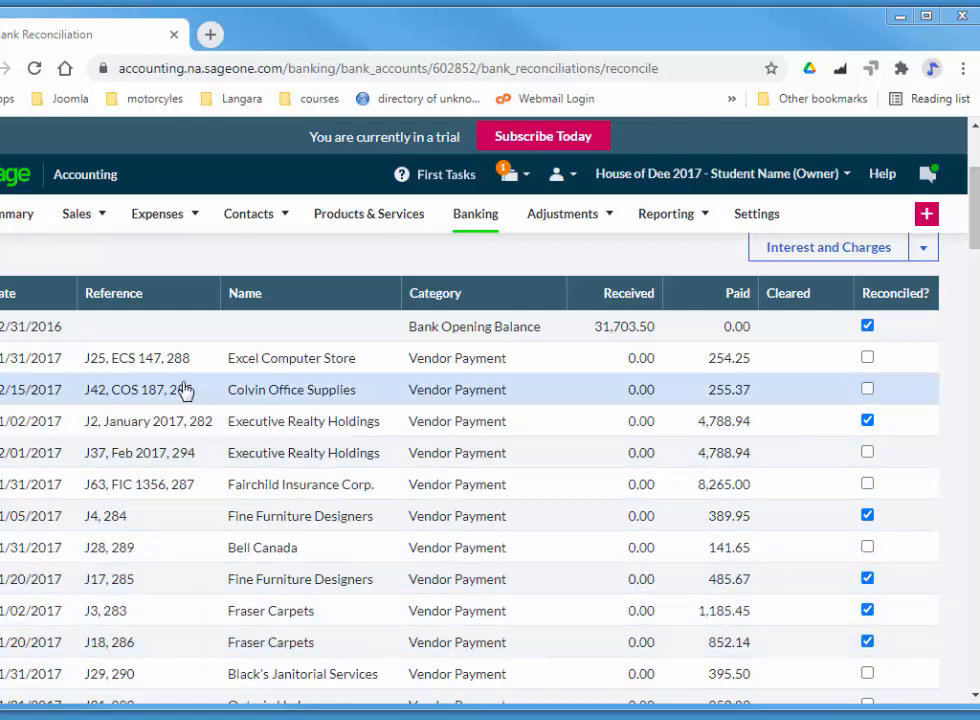
pyautogui.click(866, 357)
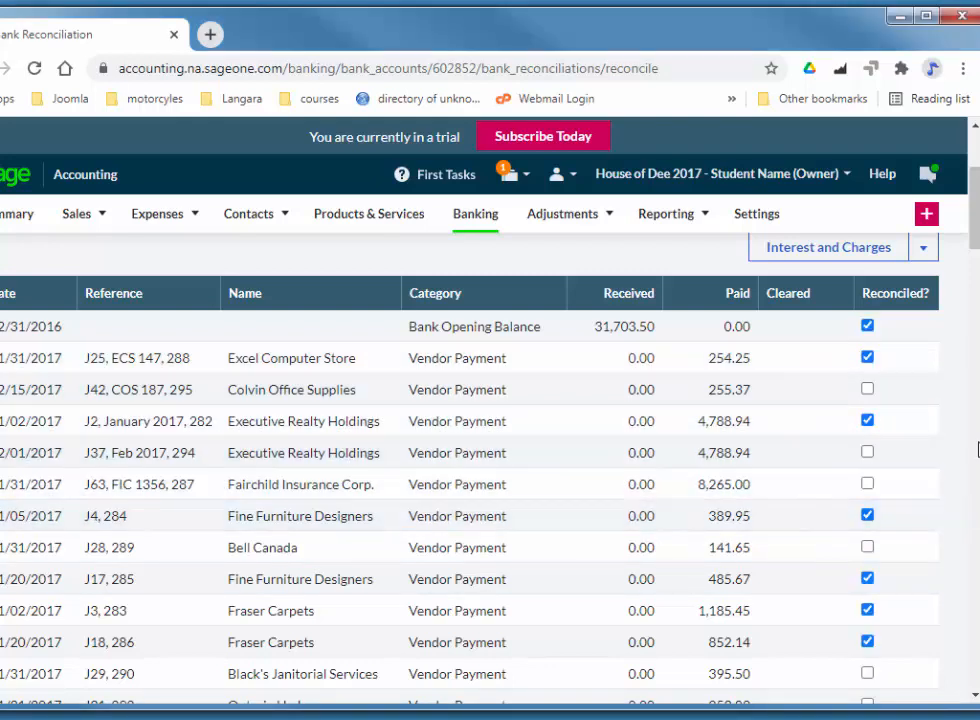
pyautogui.click(866, 673)
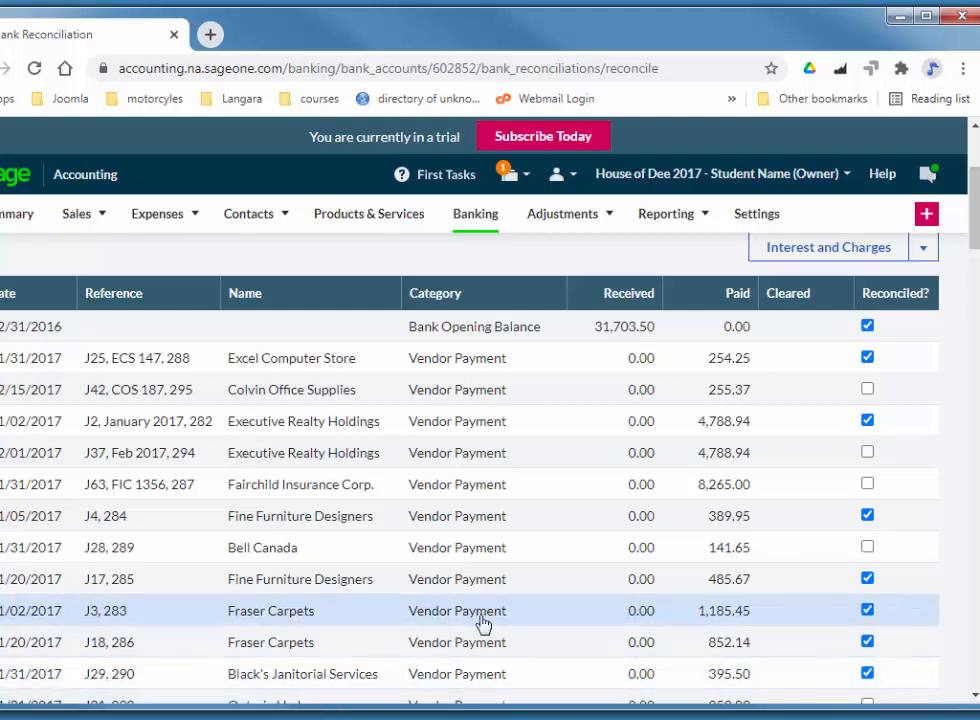
pyautogui.click(867, 550)
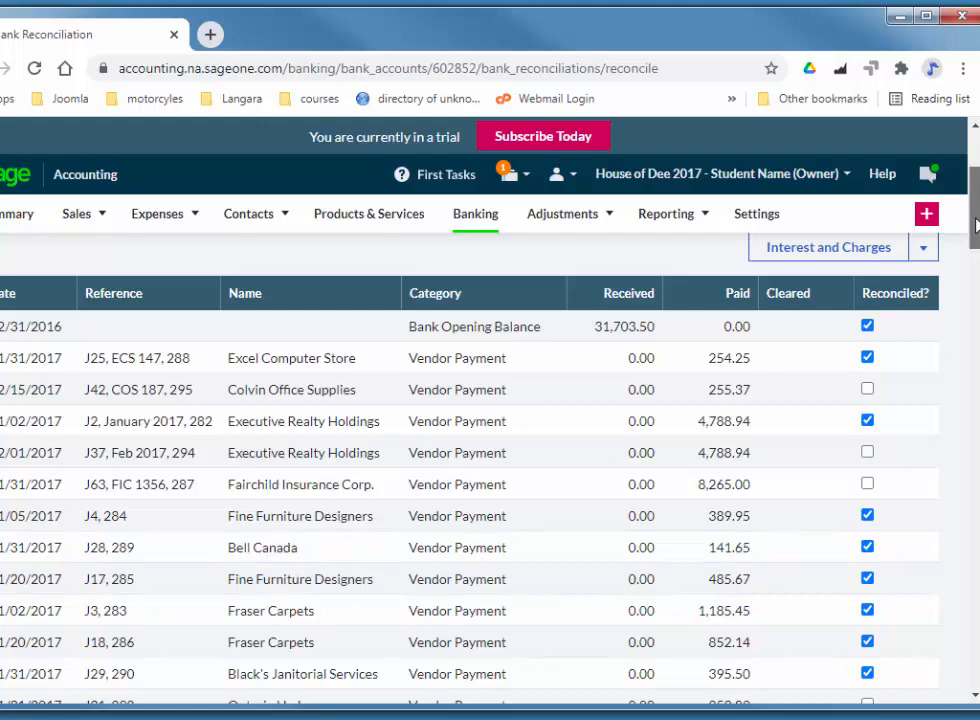
# Mark the six 01/31/2017 J34 journal deposits, from 1,534.78 through 393.24, as reconciled.
pyautogui.moveTo(977, 218)
pyautogui.mouseDown()
pyautogui.moveTo(976, 208)
pyautogui.moveTo(975, 277)
pyautogui.moveTo(968, 235)
pyautogui.mouseUp()
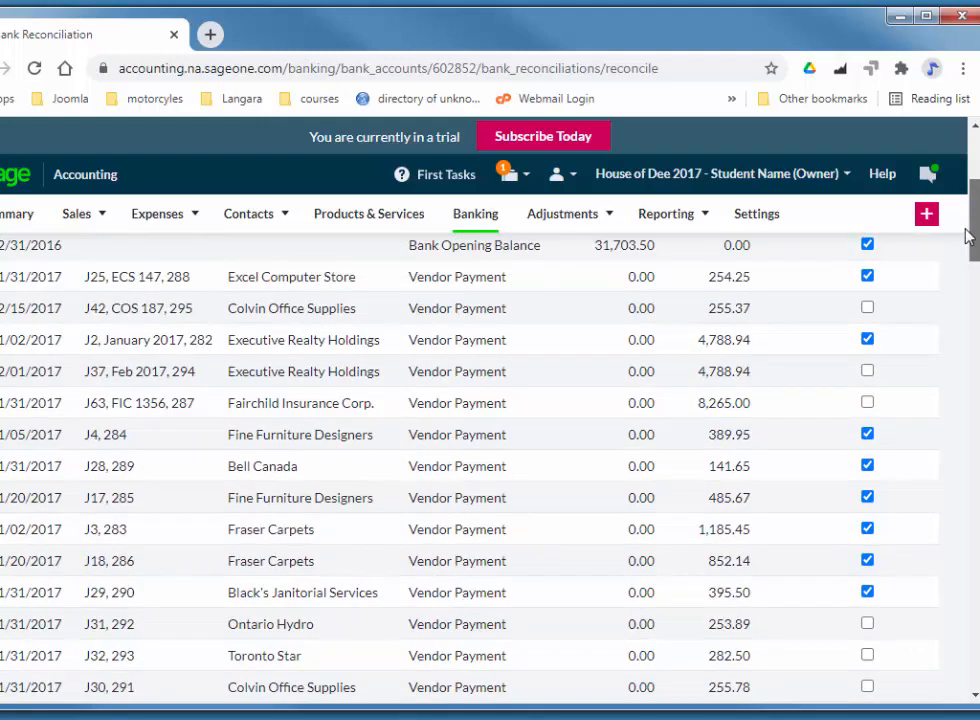
pyautogui.moveTo(968, 235); pyautogui.dragTo(968, 231)
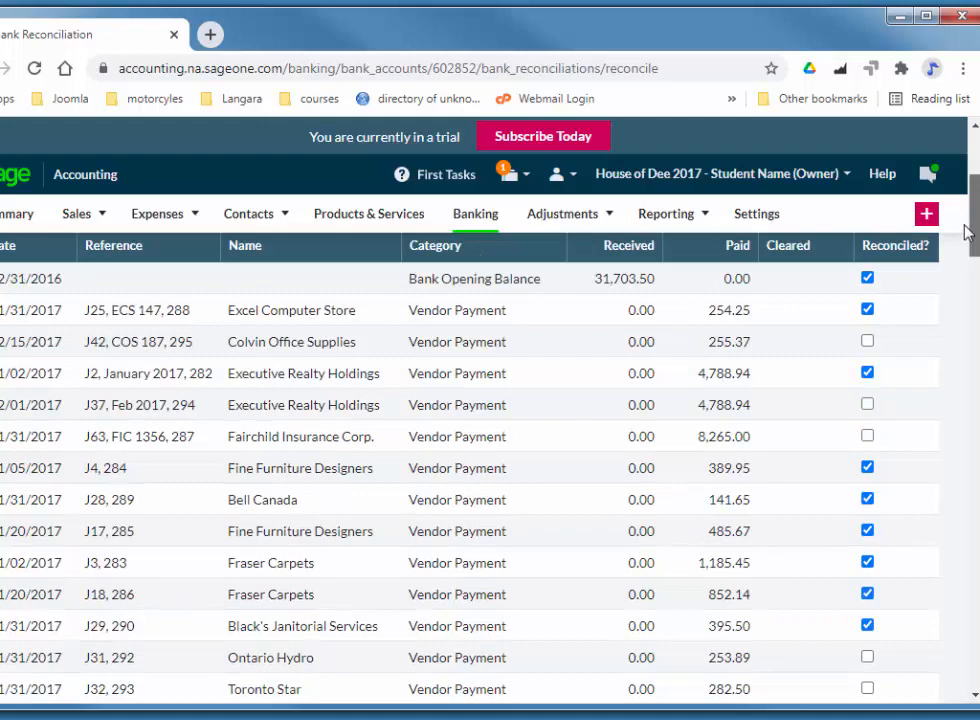
pyautogui.moveTo(968, 231); pyautogui.dragTo(962, 295)
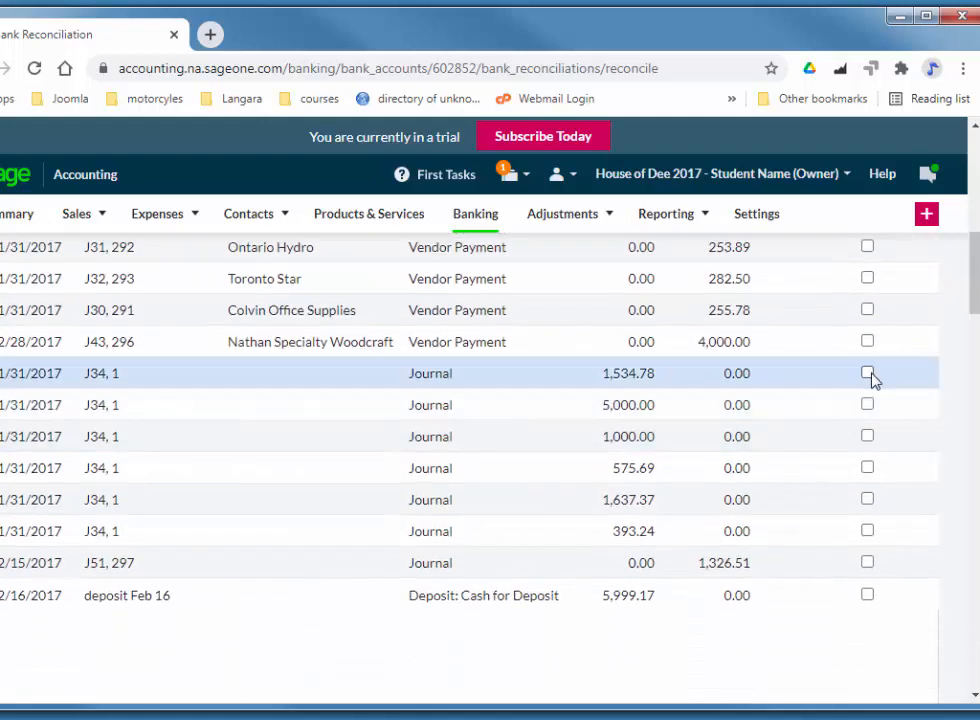
pyautogui.click(867, 374)
pyautogui.click(867, 405)
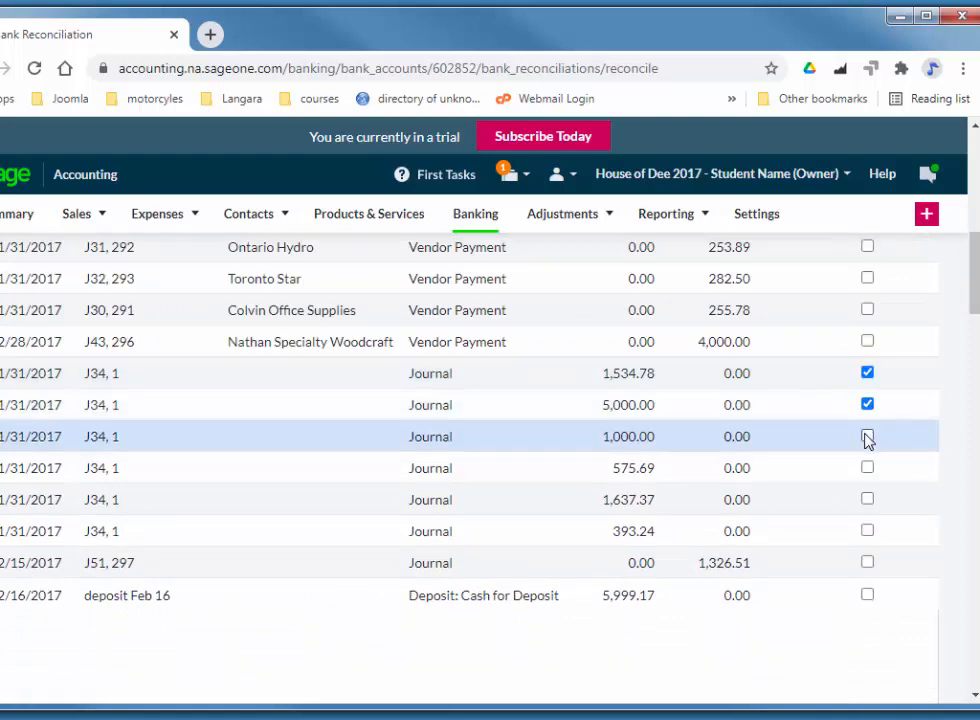
pyautogui.click(867, 436)
pyautogui.click(869, 470)
pyautogui.click(868, 510)
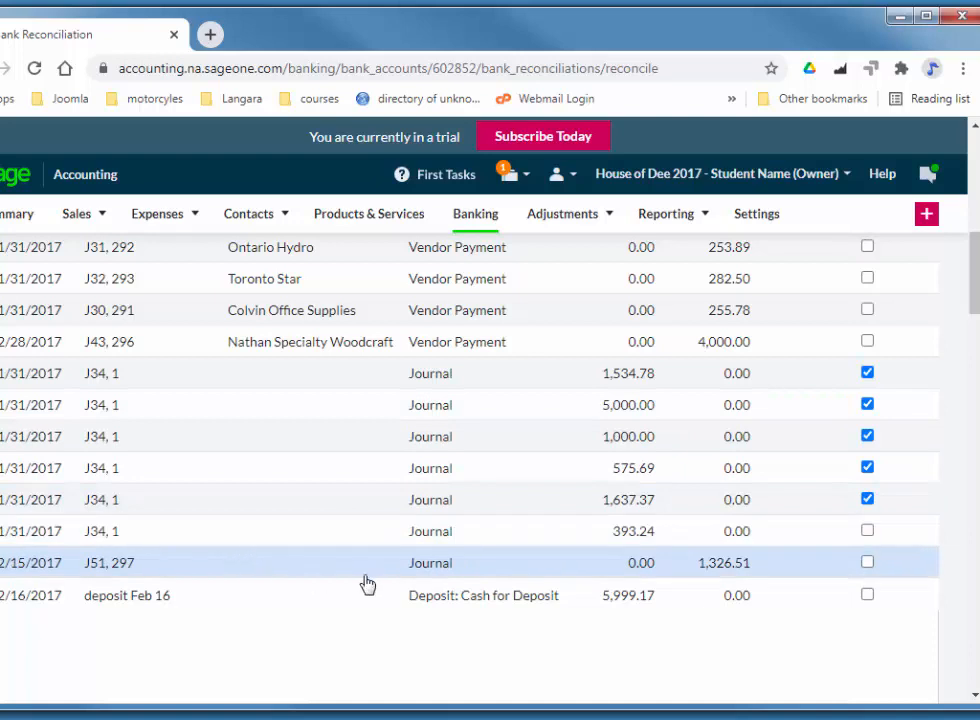
# Check the reconciliation totals and clear the reconciled mark from the J51, 297 journal payment of 1,326.51.
pyautogui.moveTo(974, 285); pyautogui.dragTo(962, 660)
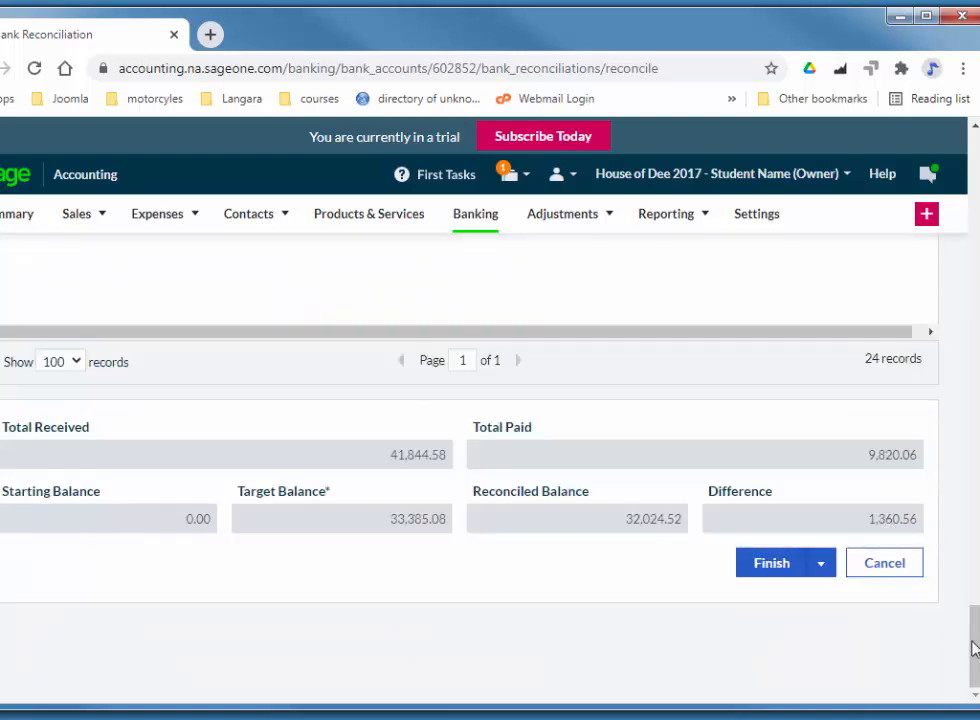
pyautogui.moveTo(968, 656); pyautogui.dragTo(978, 283)
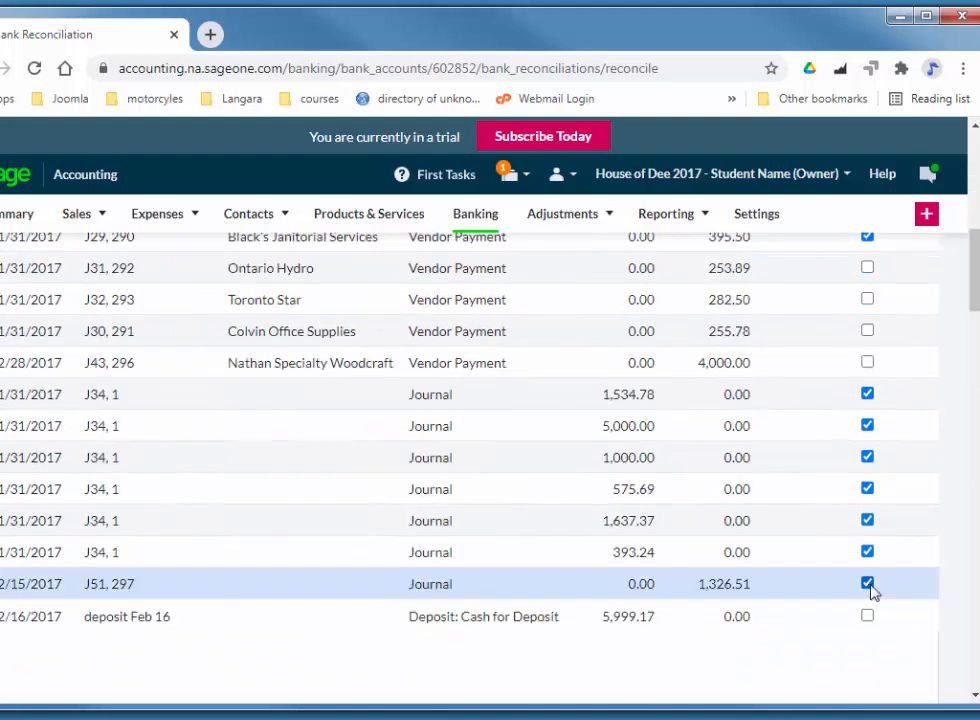
pyautogui.click(868, 585)
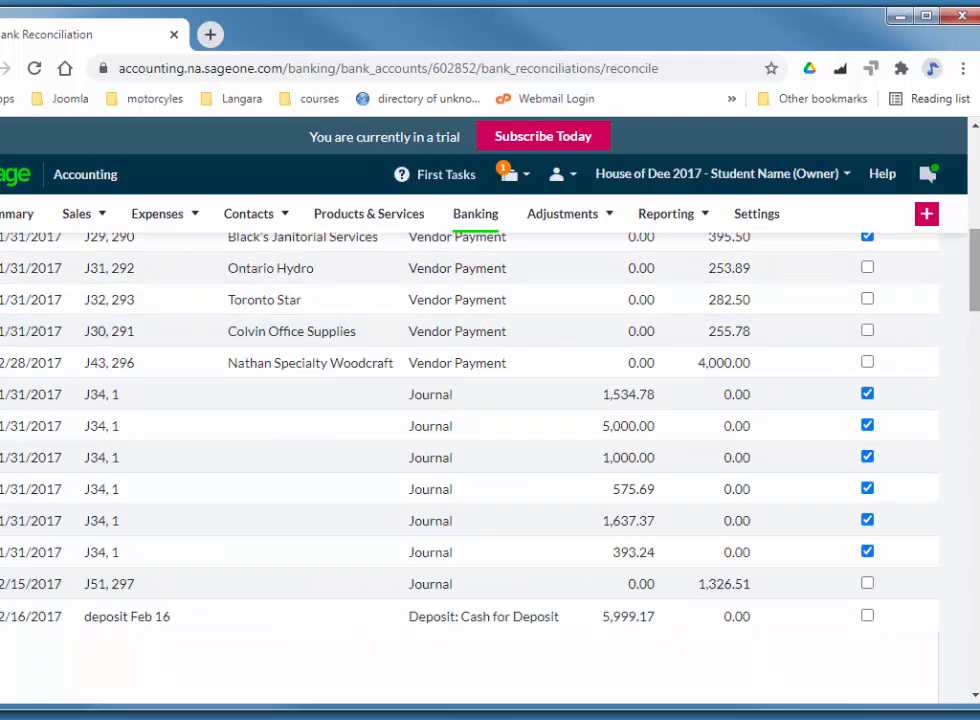
pyautogui.moveTo(978, 285); pyautogui.dragTo(965, 648)
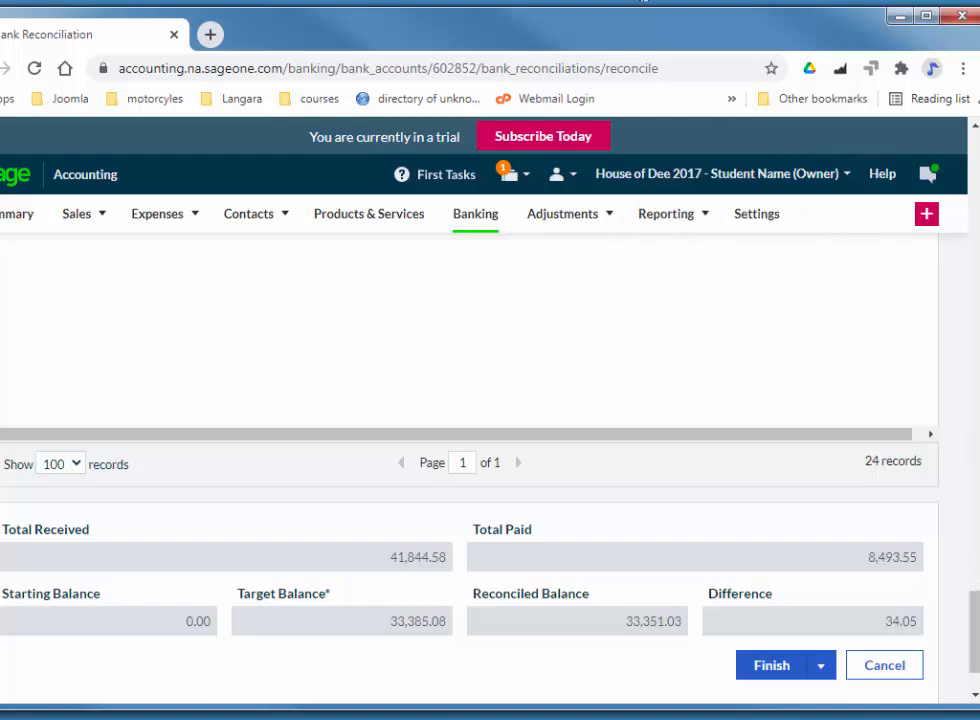
# Open Interest and Charges and enter a bank charge of 42.50 and interest earned of 76.55.
pyautogui.moveTo(979, 99); pyautogui.dragTo(970, 101)
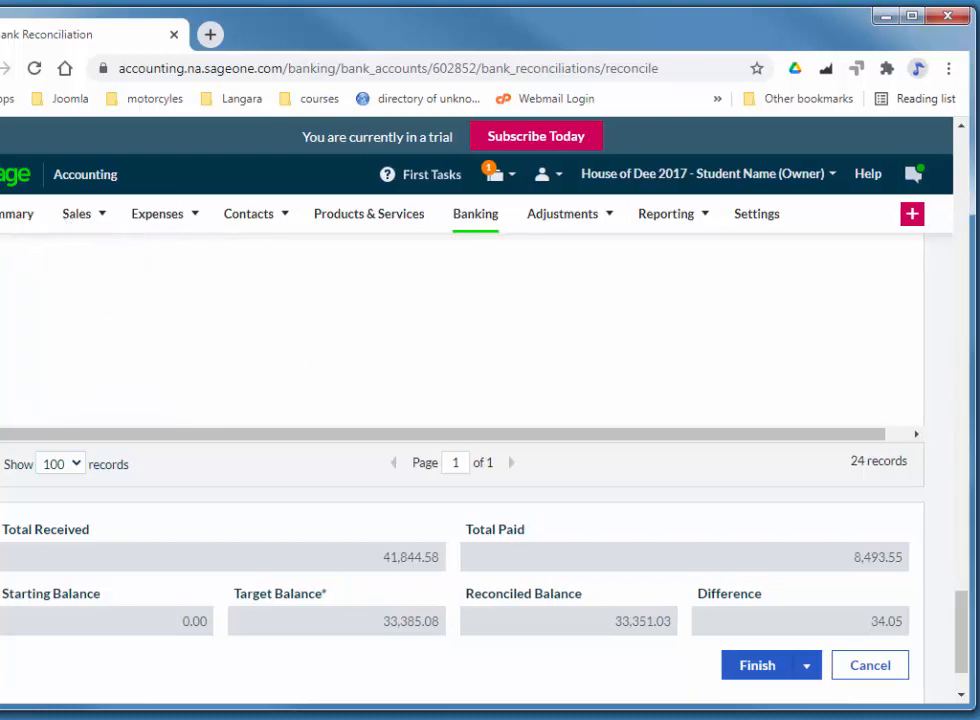
pyautogui.moveTo(0, 265); pyautogui.dragTo(16, 265)
pyautogui.moveTo(958, 622); pyautogui.dragTo(963, 186)
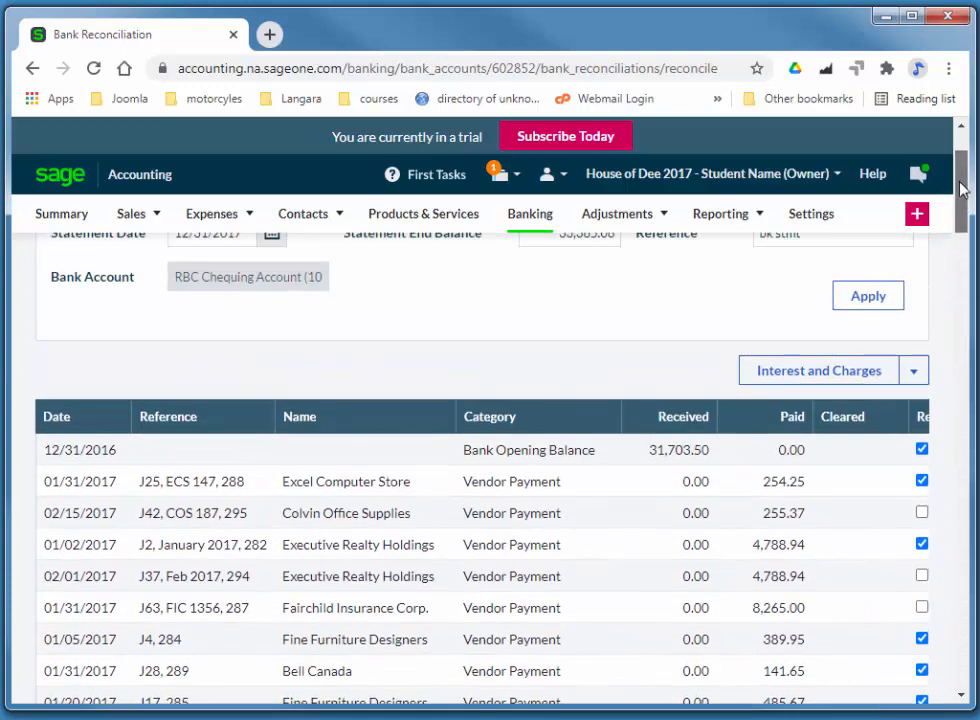
pyautogui.click(815, 387)
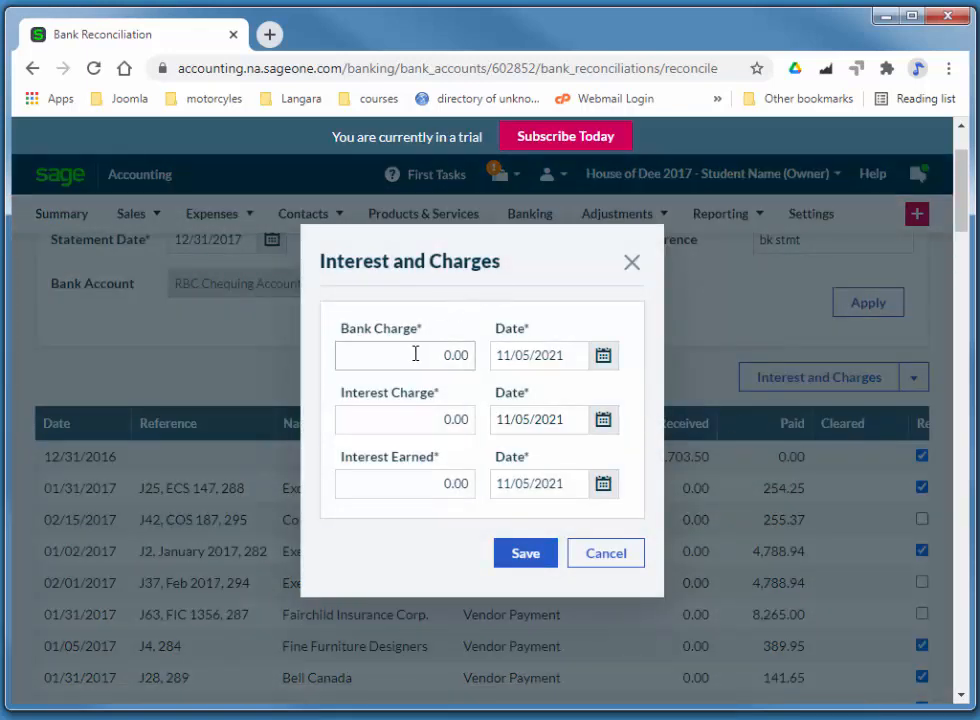
pyautogui.click(448, 354)
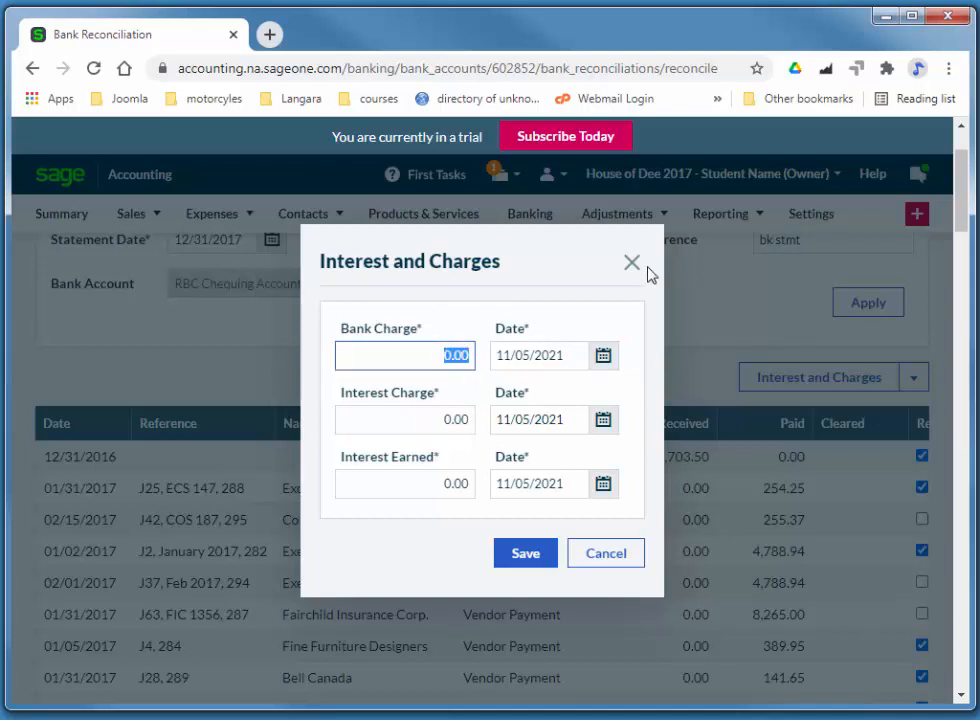
pyautogui.write('42.50')
pyautogui.click(392, 486)
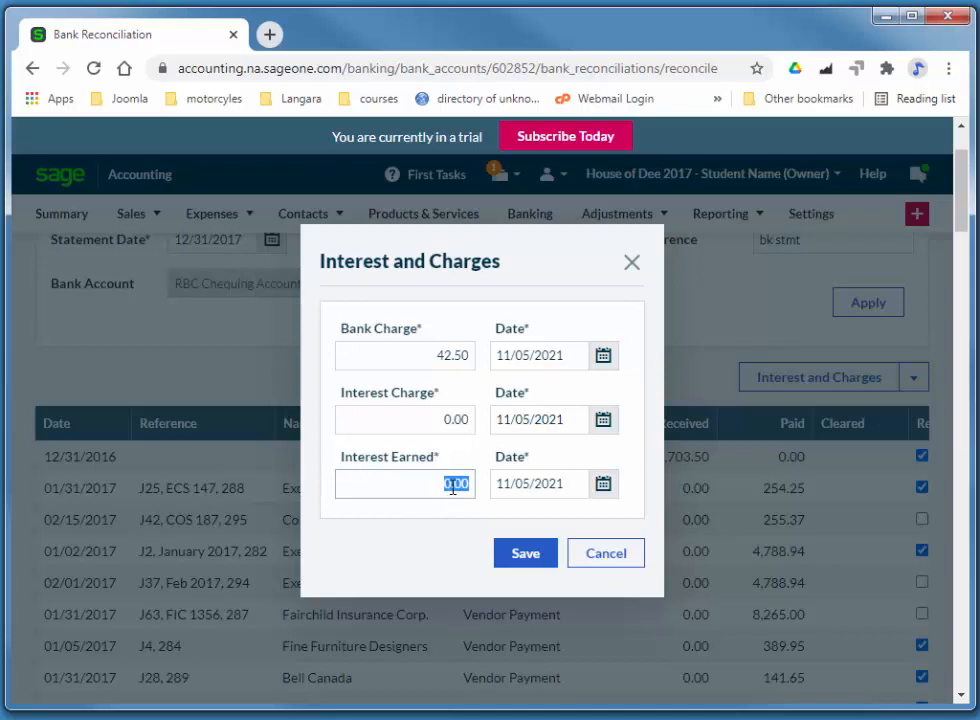
pyautogui.write('74')
pyautogui.write('.55')
# Set the dates of both the bank charge and the interest earned to 12/31/2017.
pyautogui.click(515, 355)
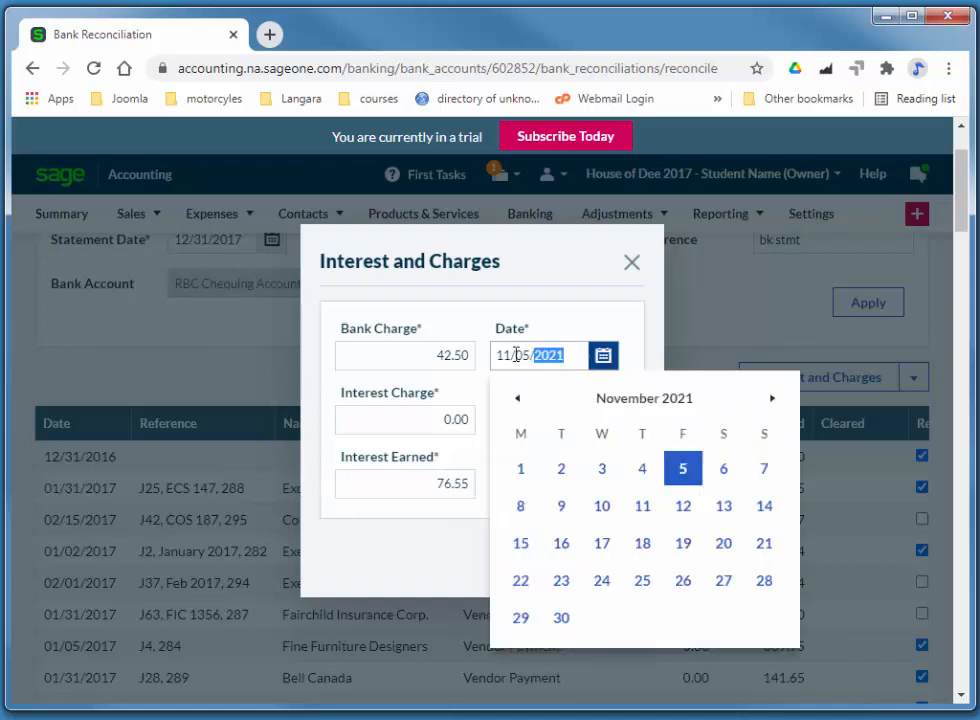
pyautogui.moveTo(516, 355); pyautogui.dragTo(493, 357)
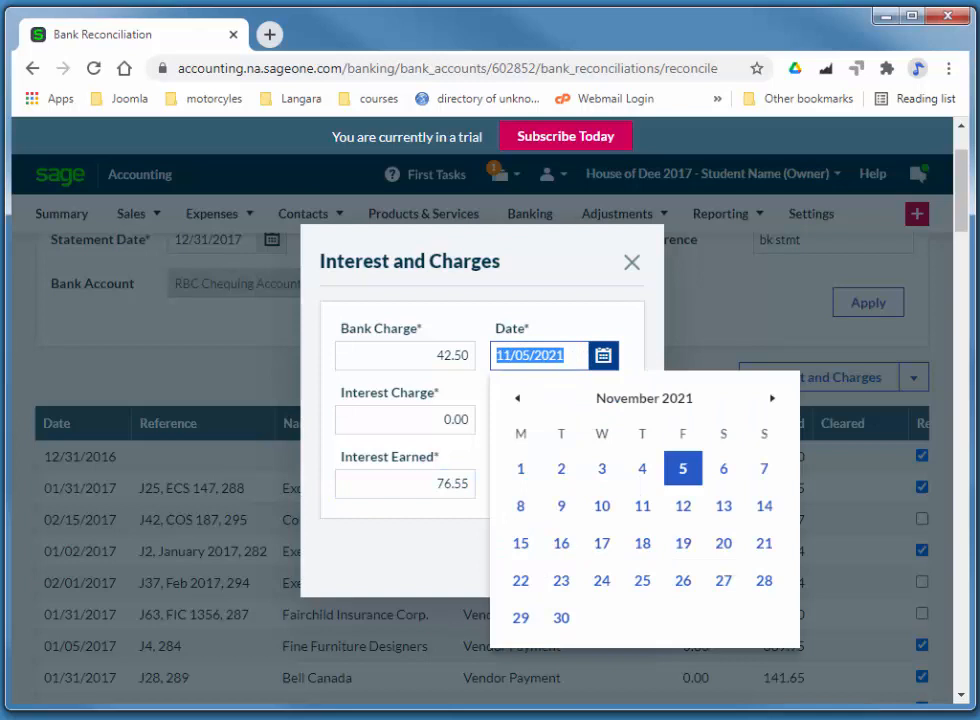
pyautogui.write('12/31/')
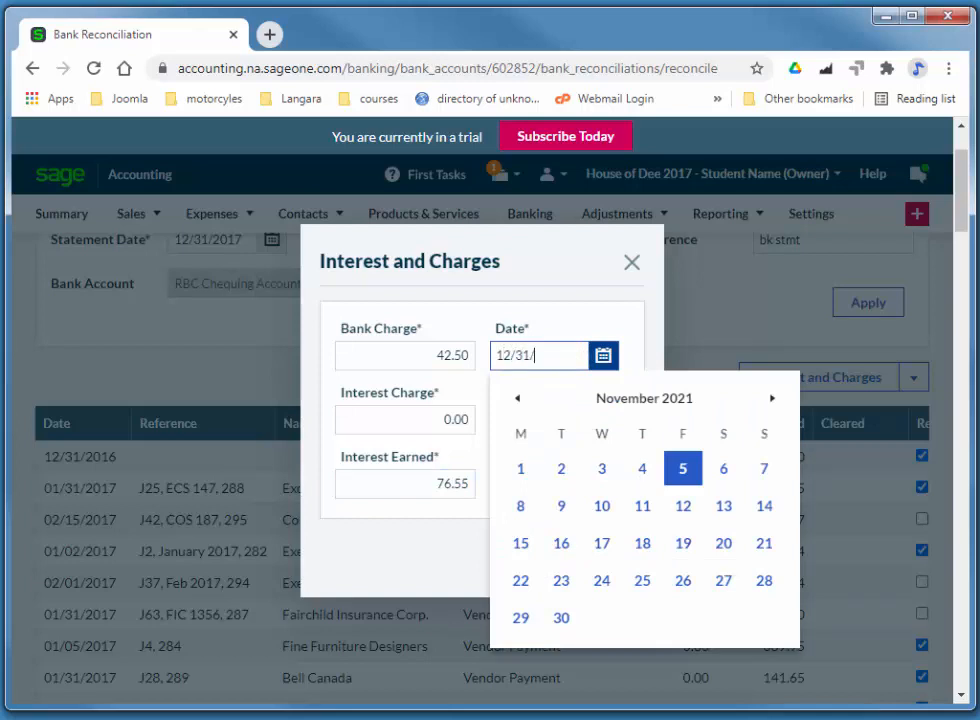
pyautogui.write('2017')
pyautogui.press('Tab')
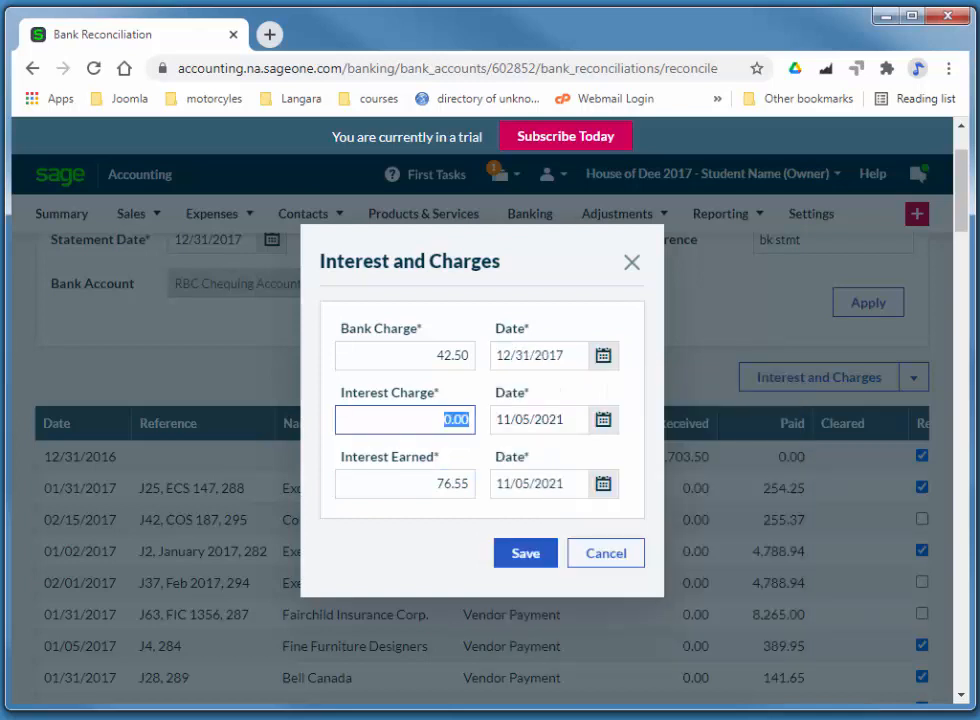
pyautogui.moveTo(571, 484); pyautogui.dragTo(499, 484)
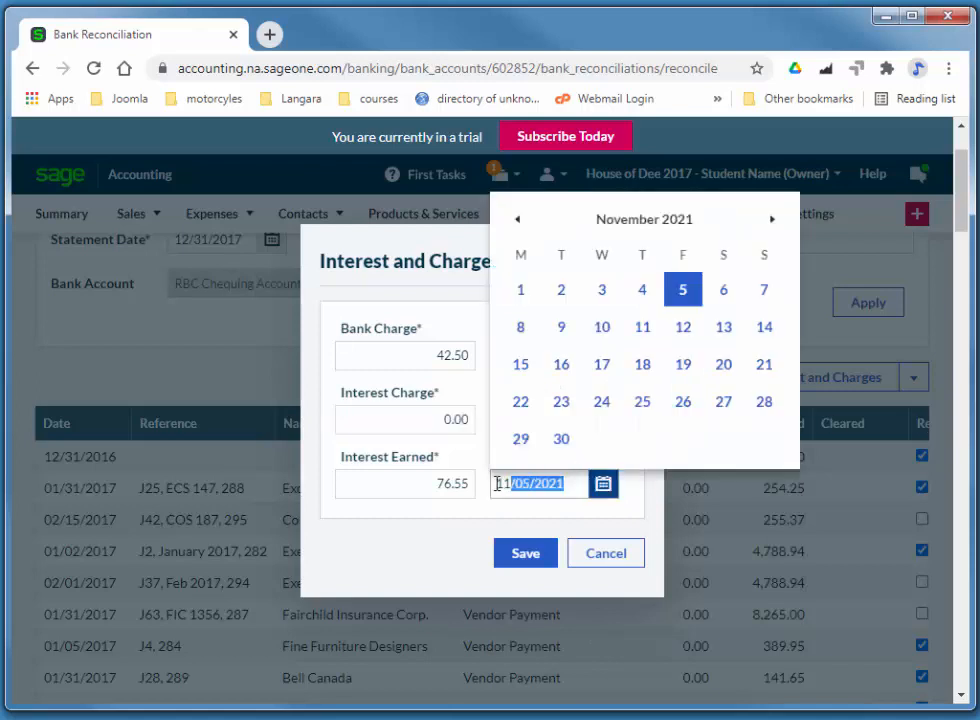
pyautogui.write('12')
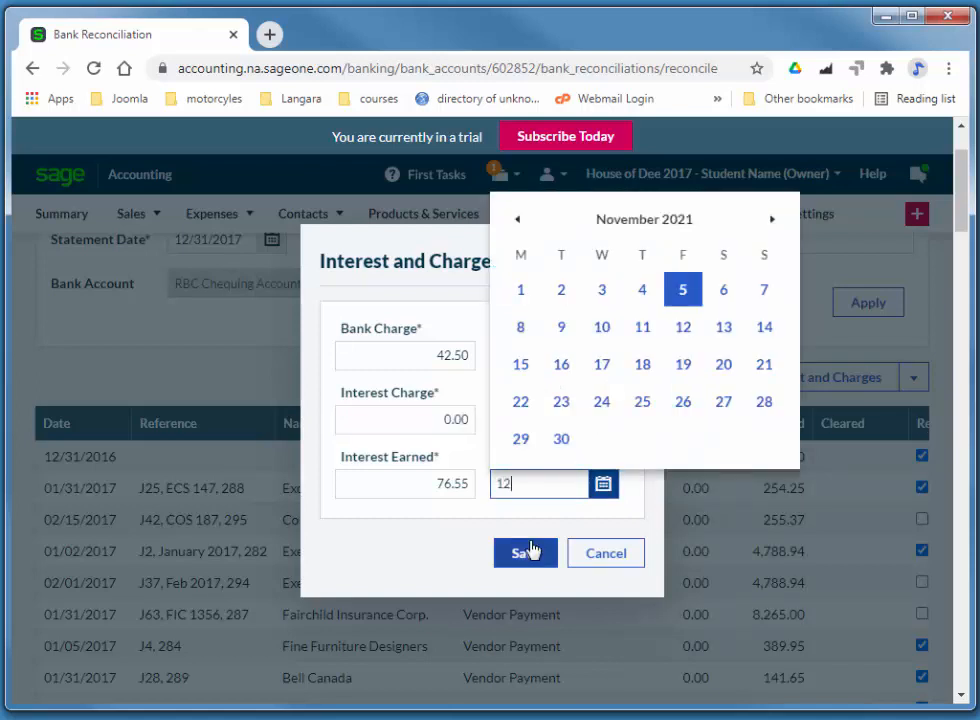
pyautogui.write('/31/1017')
pyautogui.press('Tab')
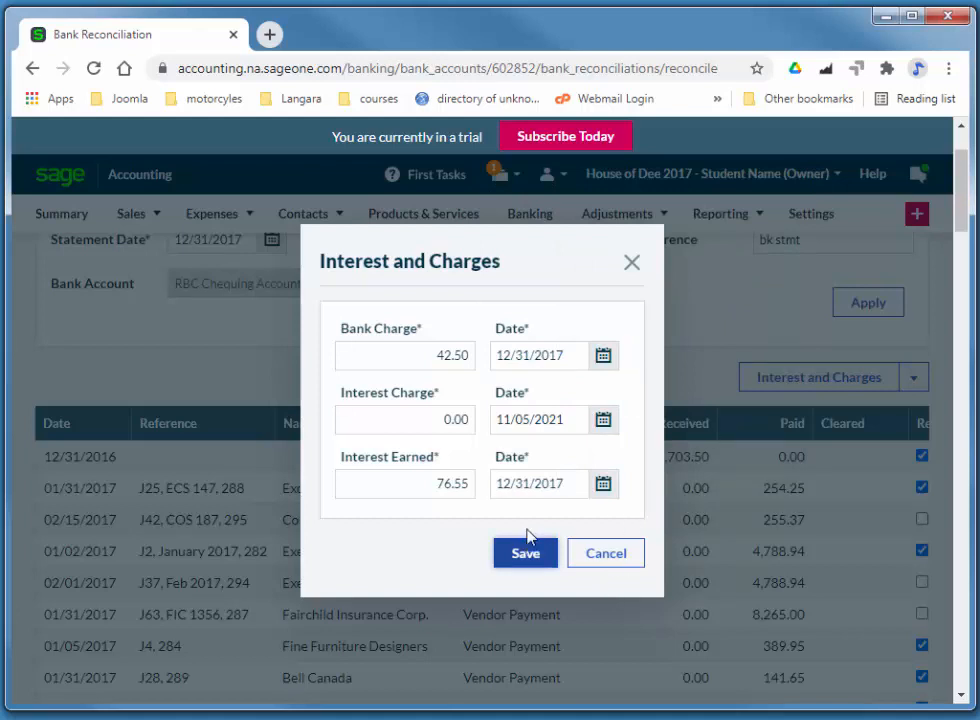
# Save the interest and charges, check the reconciliation difference, and finish the bank reconciliation.
pyautogui.click(441, 489)
pyautogui.click(466, 361)
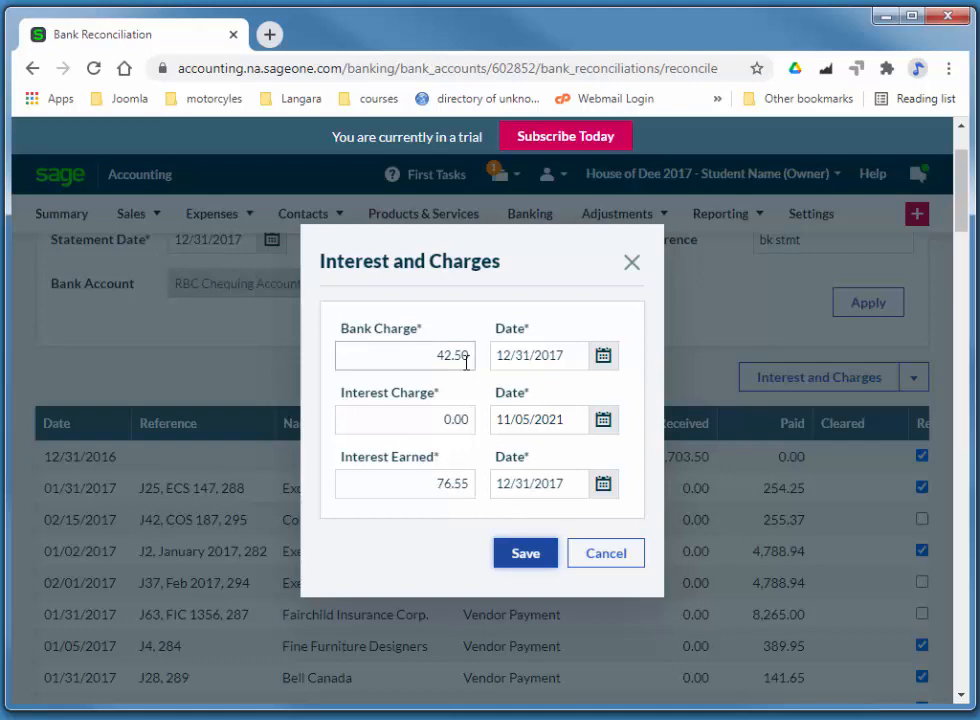
pyautogui.click(529, 551)
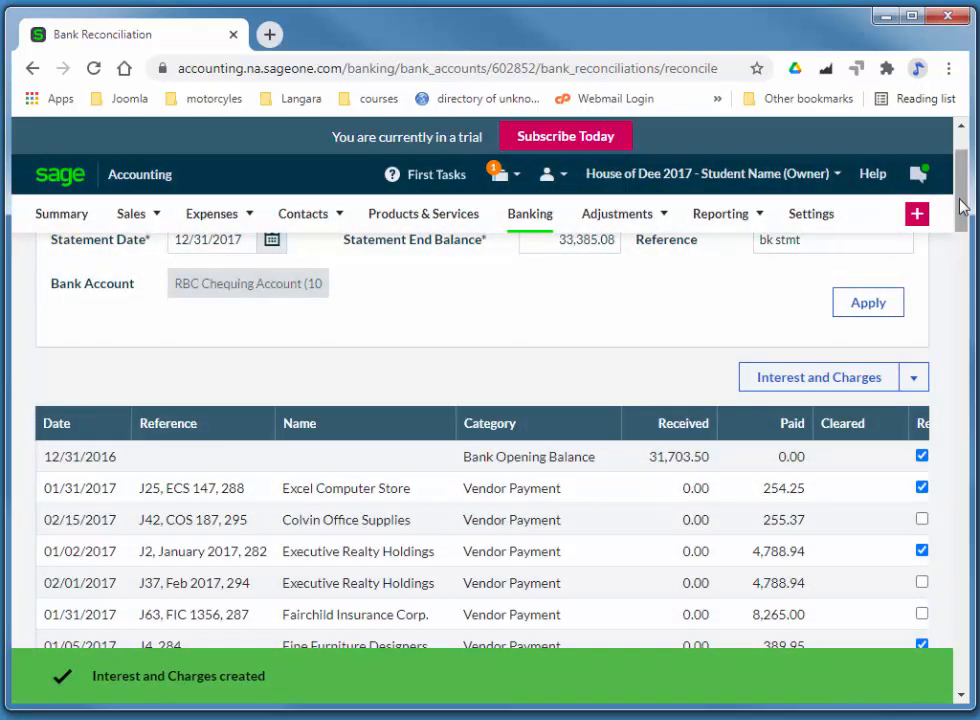
pyautogui.moveTo(960, 205); pyautogui.dragTo(966, 640)
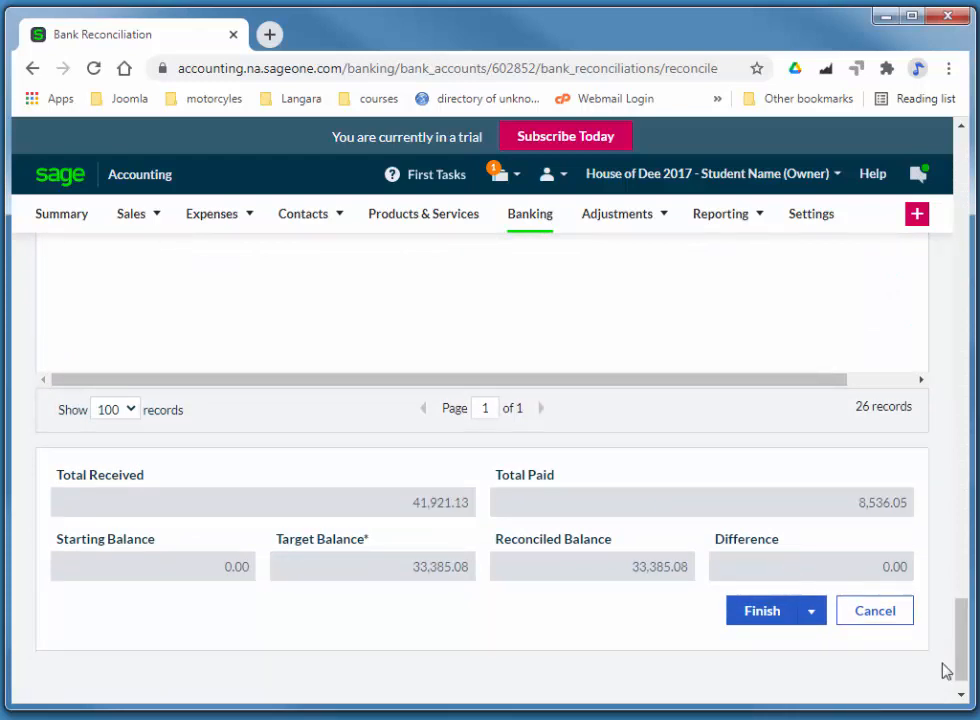
pyautogui.click(768, 616)
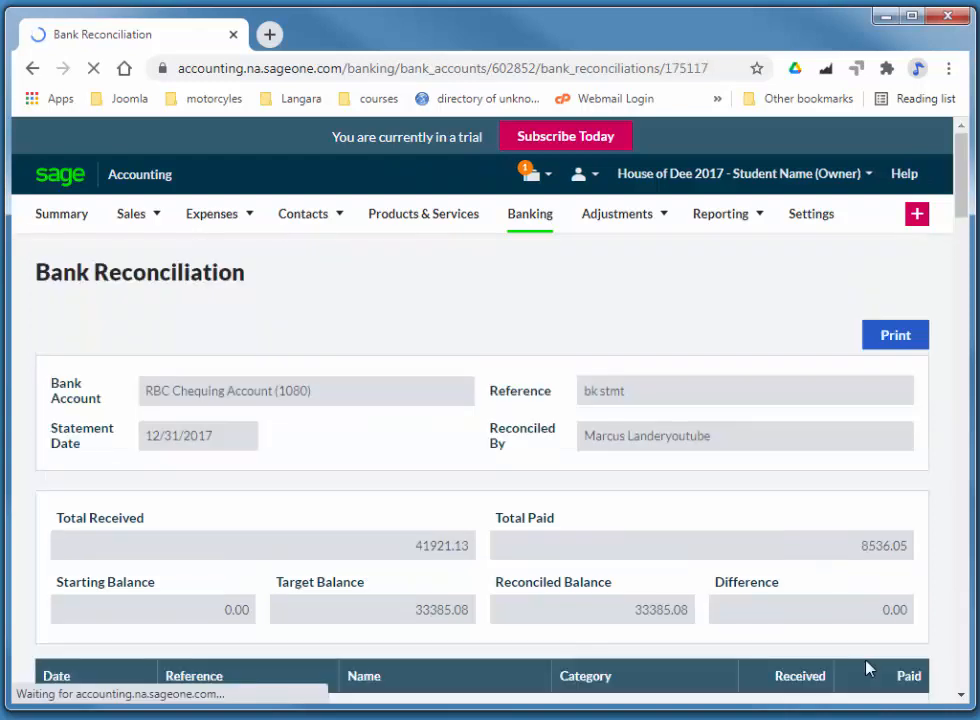